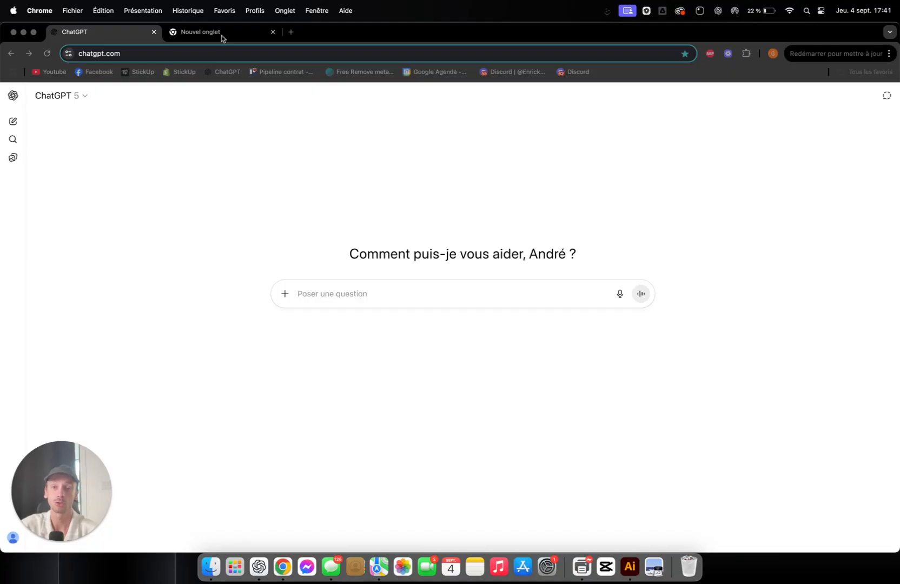
Step: Search Google for "flow" in the empty browser tab
{"action": "left_click", "coordinate": [221, 34]}
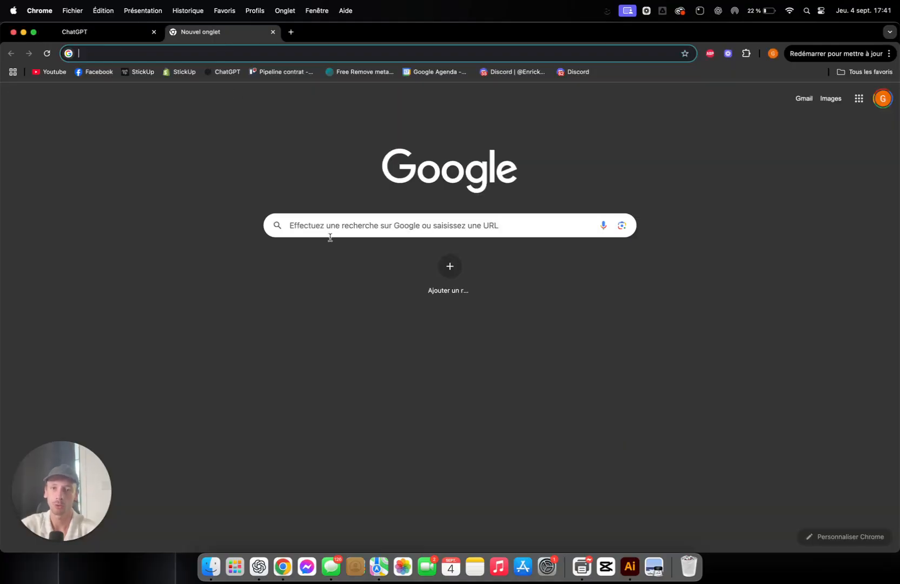
{"action": "left_click", "coordinate": [335, 232]}
{"action": "type", "text": "veo 3"}
{"action": "key", "text": "BackSpace"}
{"action": "key", "text": "BackSpace"}
{"action": "key", "text": "BackSpace"}
{"action": "key", "text": "BackSpace"}
{"action": "key", "text": "BackSpace"}
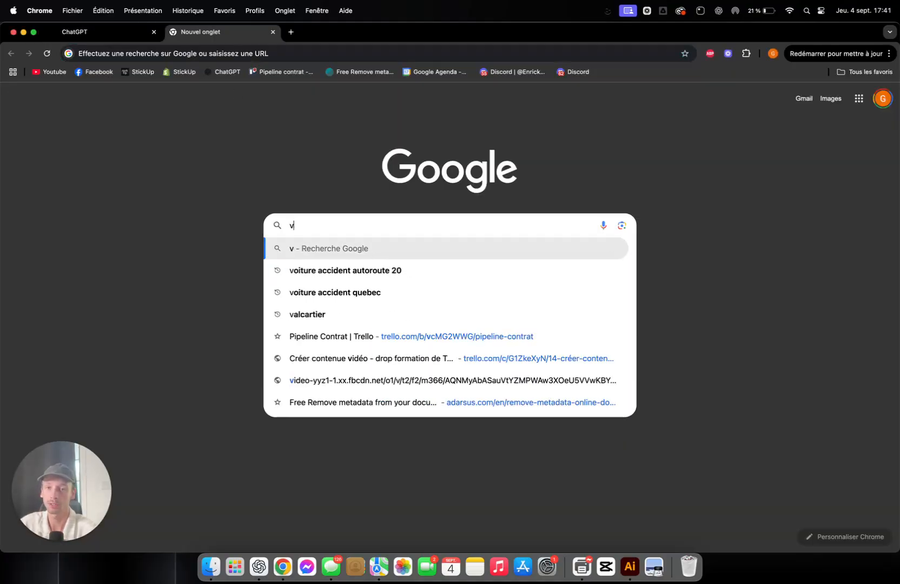
{"action": "type", "text": "flow"}
{"action": "key", "text": "Return"}
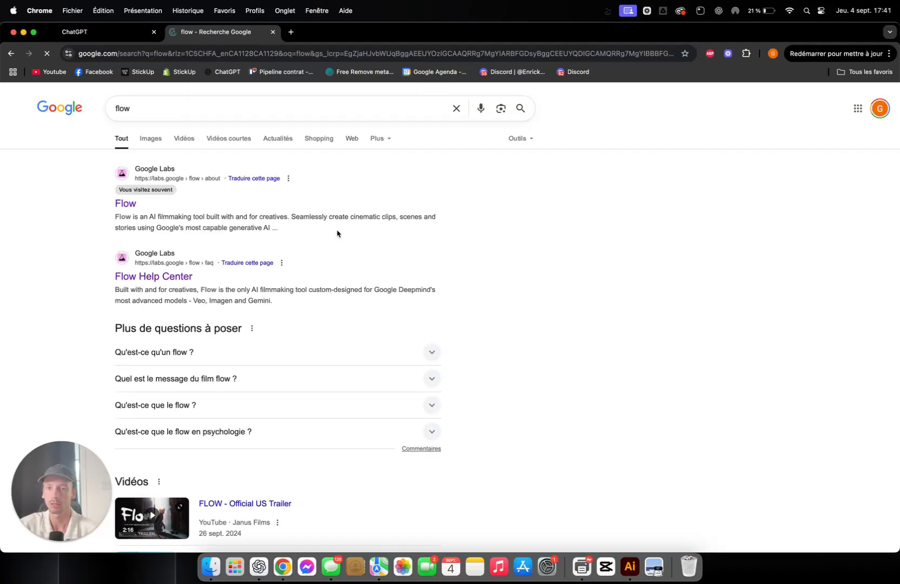
Step: Open the Google Labs Flow site from the search results, launch the tool and create a new project
{"action": "left_click", "coordinate": [127, 205]}
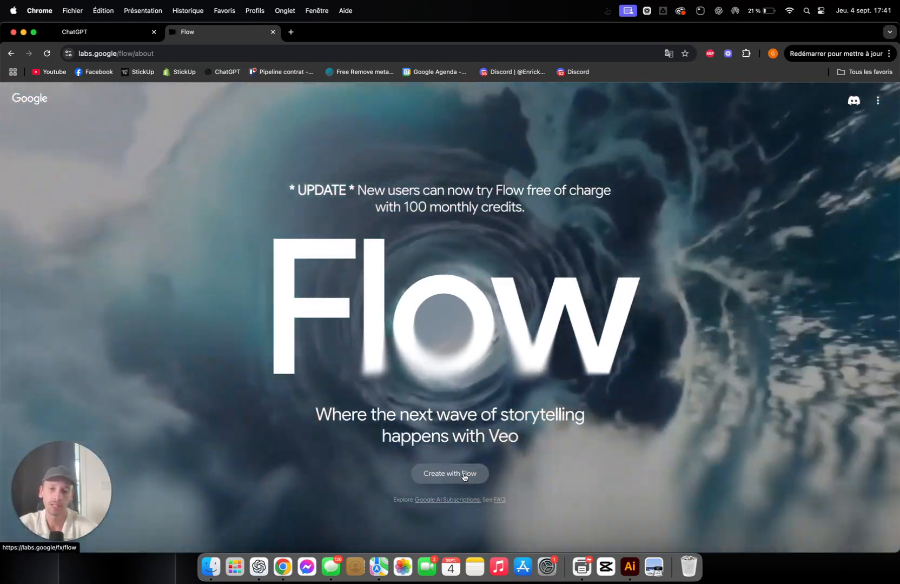
{"action": "left_click", "coordinate": [464, 476]}
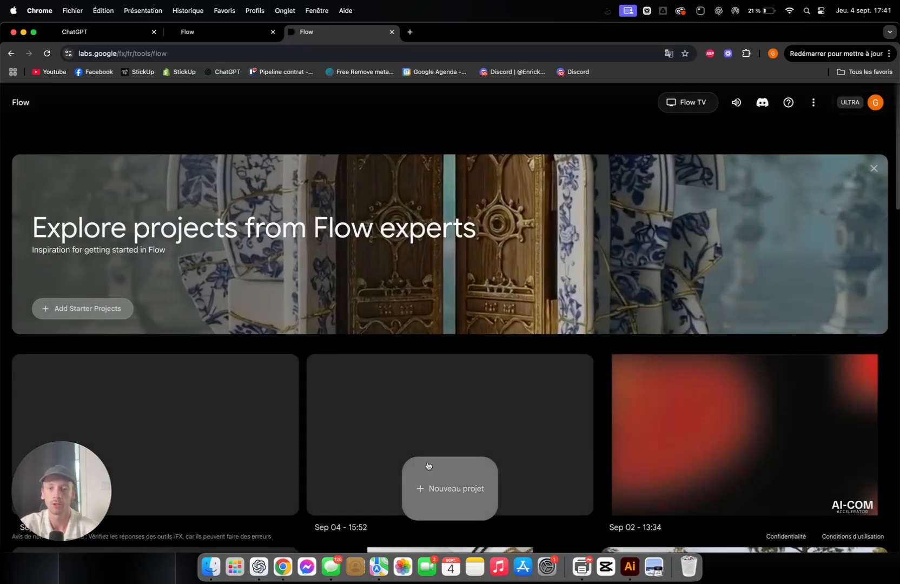
{"action": "left_click", "coordinate": [433, 486]}
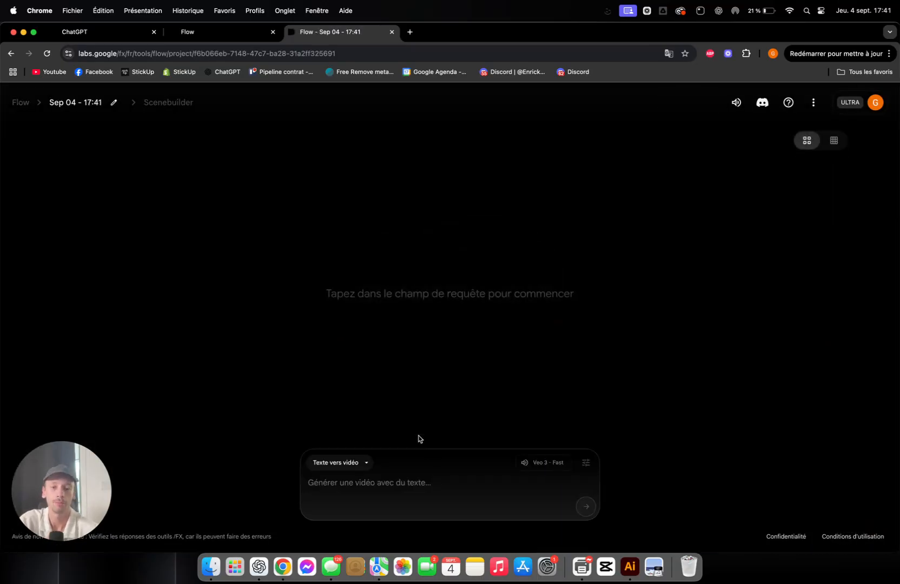
{"action": "left_click", "coordinate": [357, 464]}
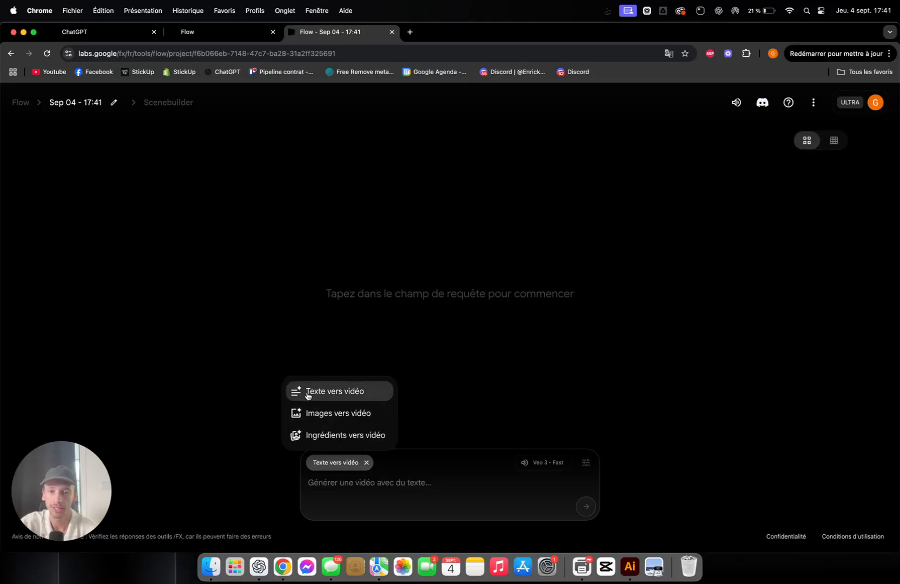
{"action": "left_click", "coordinate": [392, 476]}
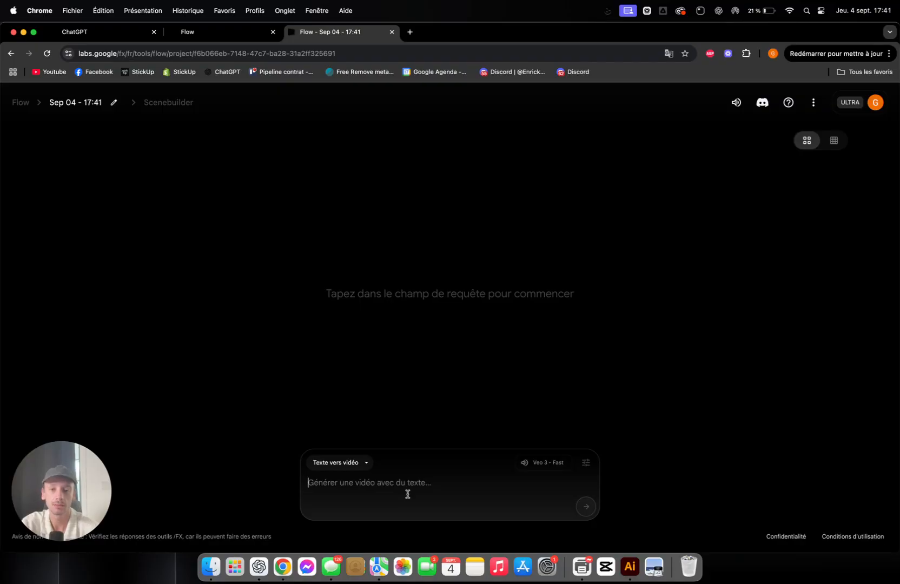
{"action": "left_click", "coordinate": [341, 463]}
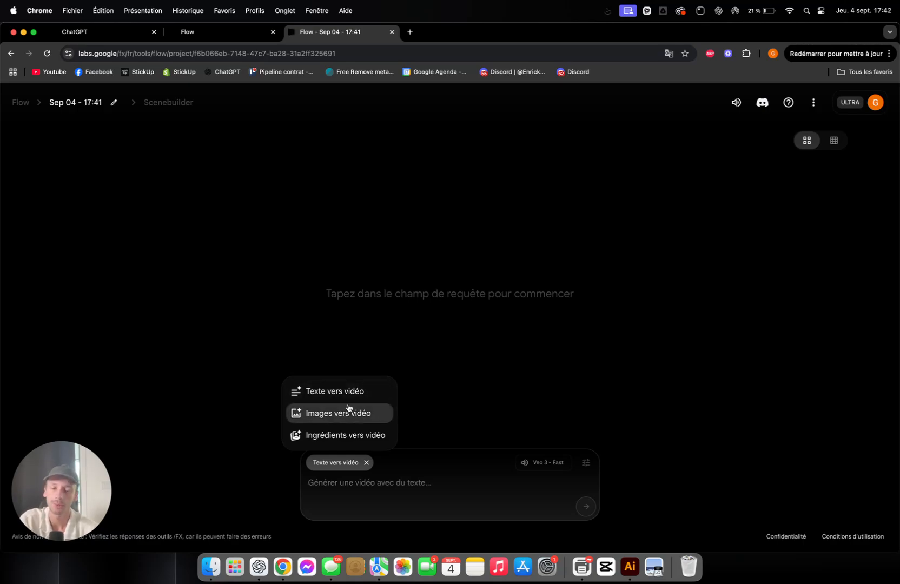
{"action": "left_click", "coordinate": [436, 401]}
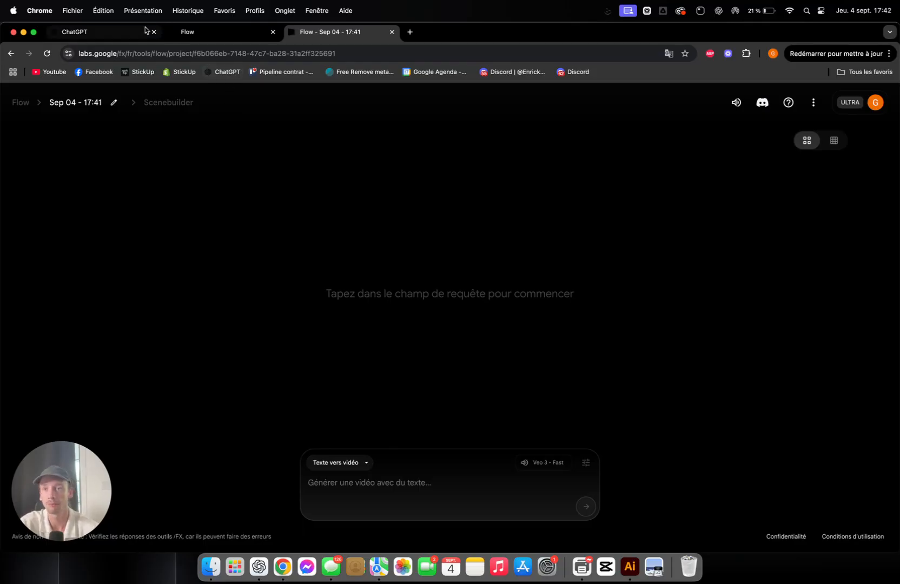
Step: Close the Flow landing page and write a French ChatGPT request for a Veo 3 video prompt about a girl satisfied with an ultrasonic anti-bark product
{"action": "left_click", "coordinate": [273, 32]}
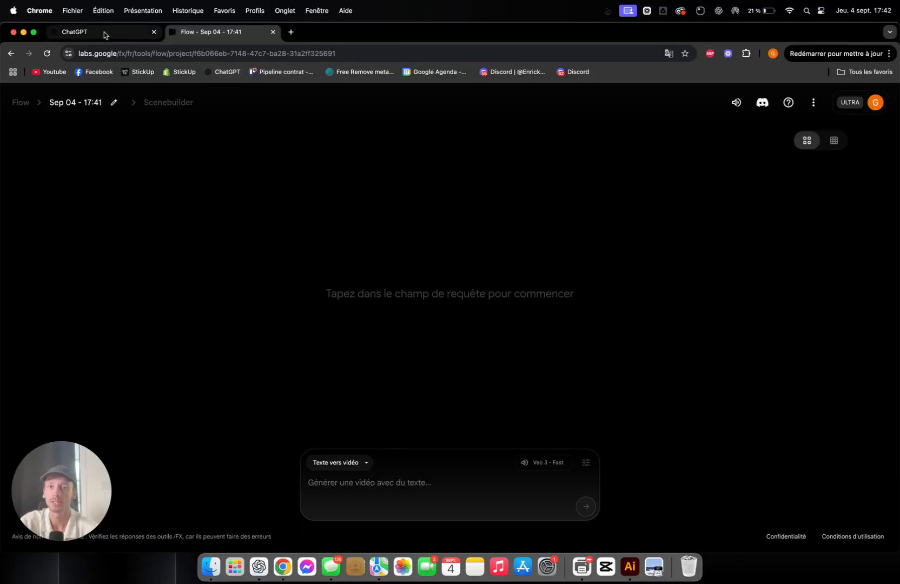
{"action": "left_click", "coordinate": [103, 32]}
{"action": "type", "text": "f"}
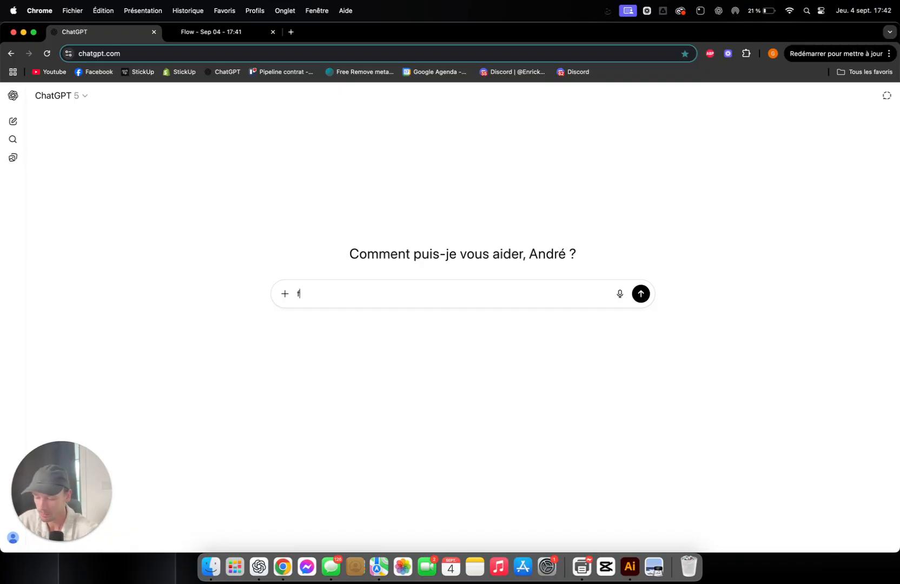
{"action": "type", "text": "ait moi un "}
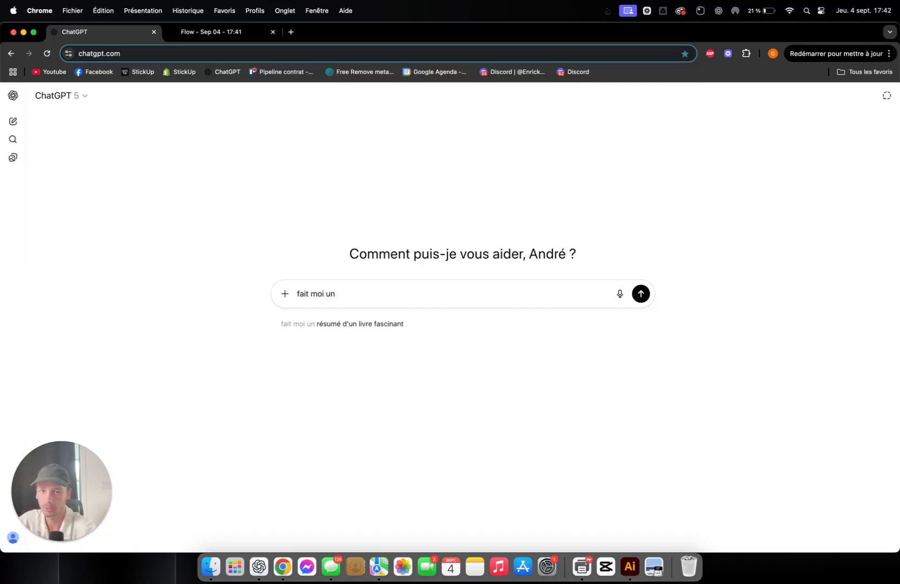
{"action": "type", "text": "prompt "}
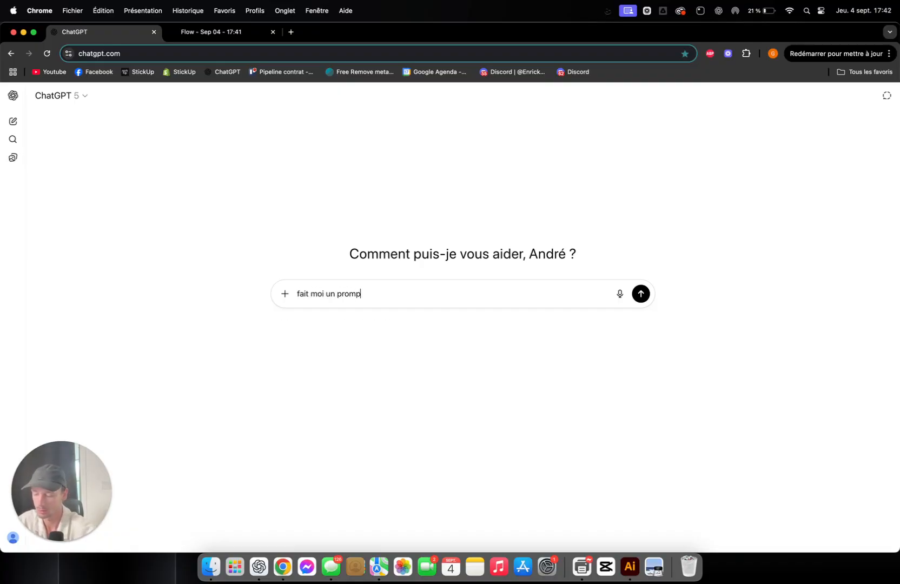
{"action": "type", "text": "pour un v"}
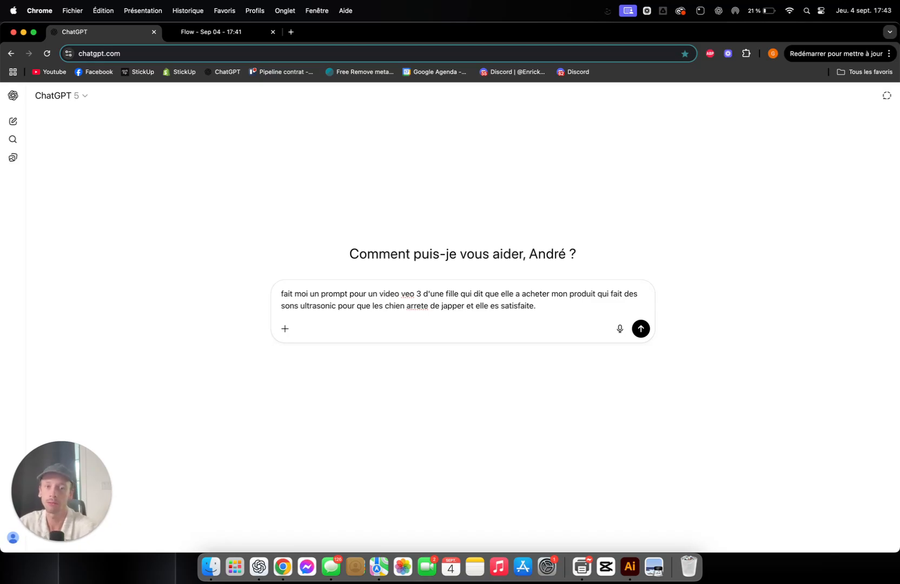
Step: Add "je veut le pormpt en anglais et le voice en fracais" to the ChatGPT request and send it
{"action": "type", "text": "e ve"}
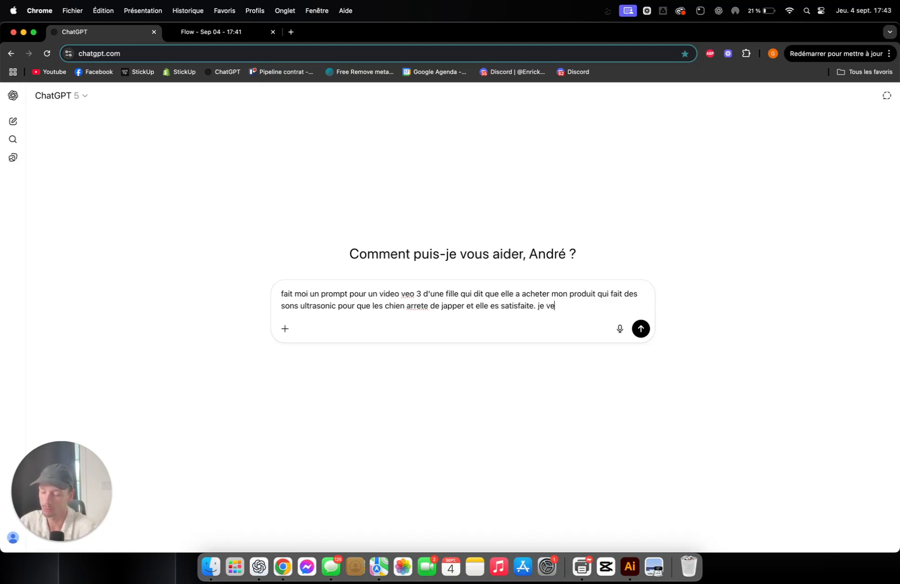
{"action": "type", "text": "ut le porm"}
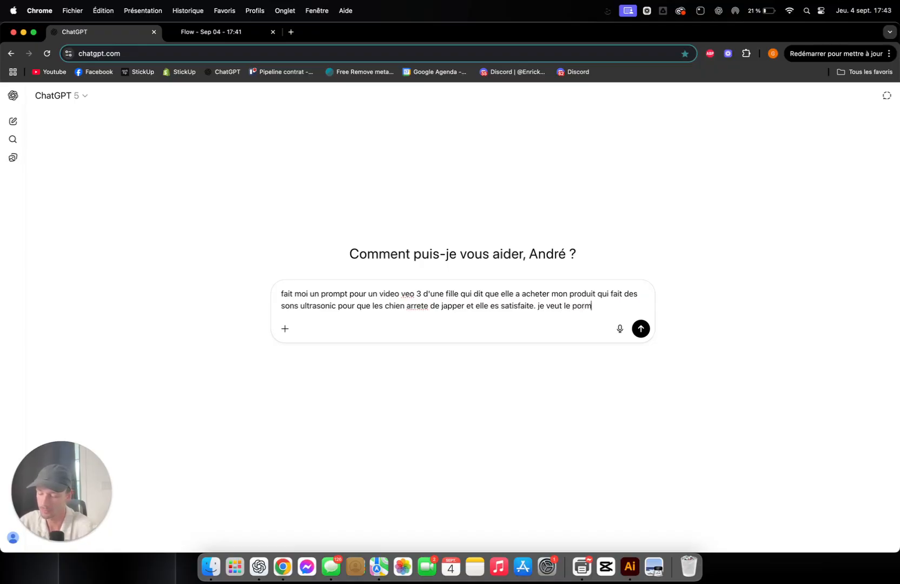
{"action": "type", "text": "pt en anglais e"}
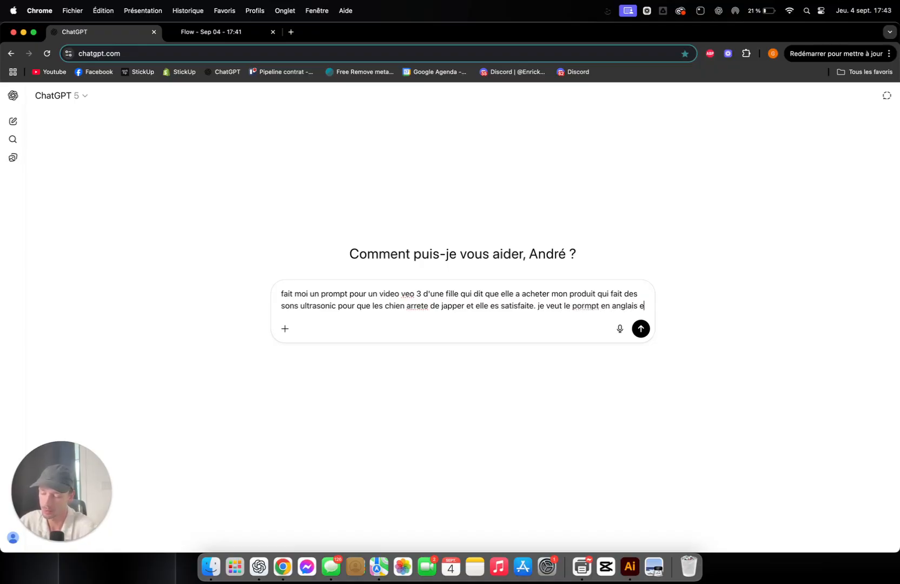
{"action": "type", "text": "t le voice"}
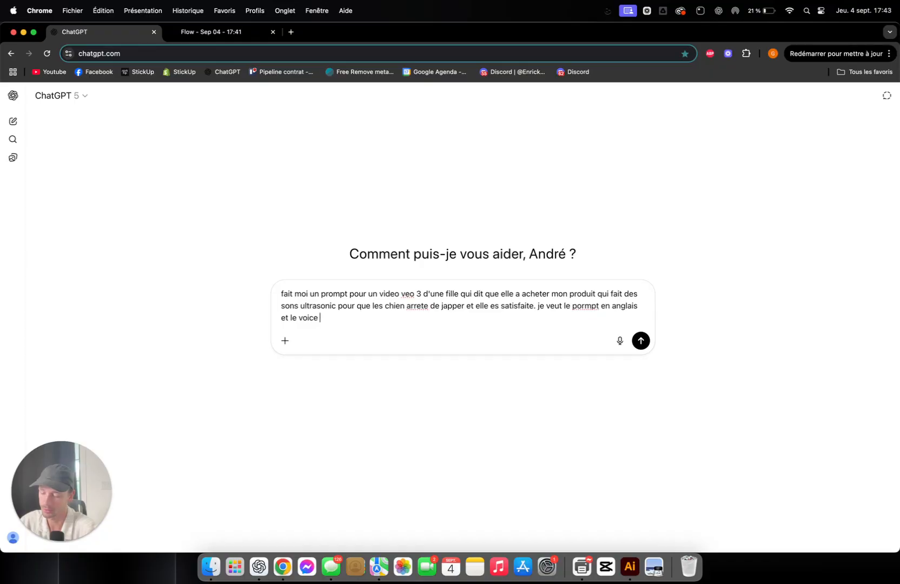
{"action": "type", "text": " en fracais"}
{"action": "key", "text": "Return"}
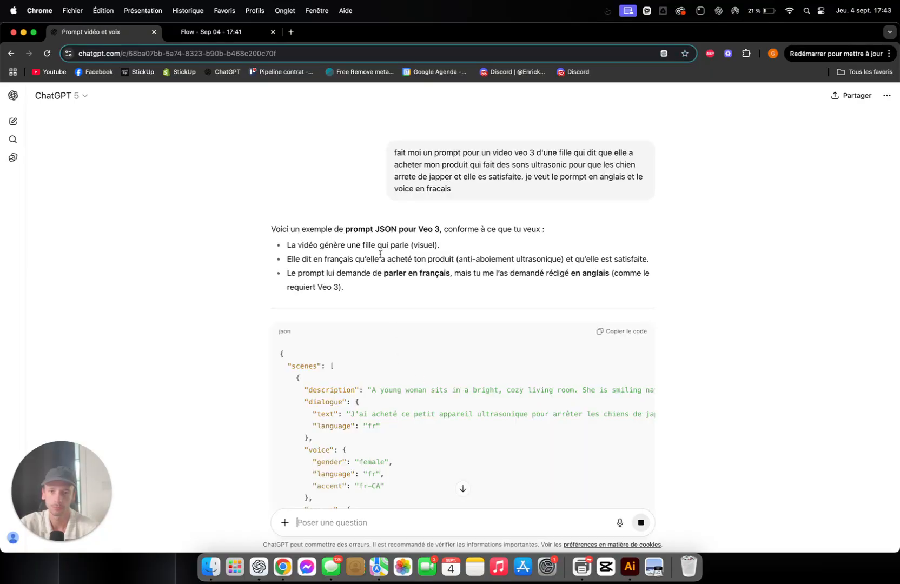
Step: Review the generated JSON prompt and send the follow-up "oublie pas que veo fait seulement des clip de 8 seconds"
{"action": "scroll", "coordinate": [408, 279], "scroll_direction": "down", "scroll_amount": 2}
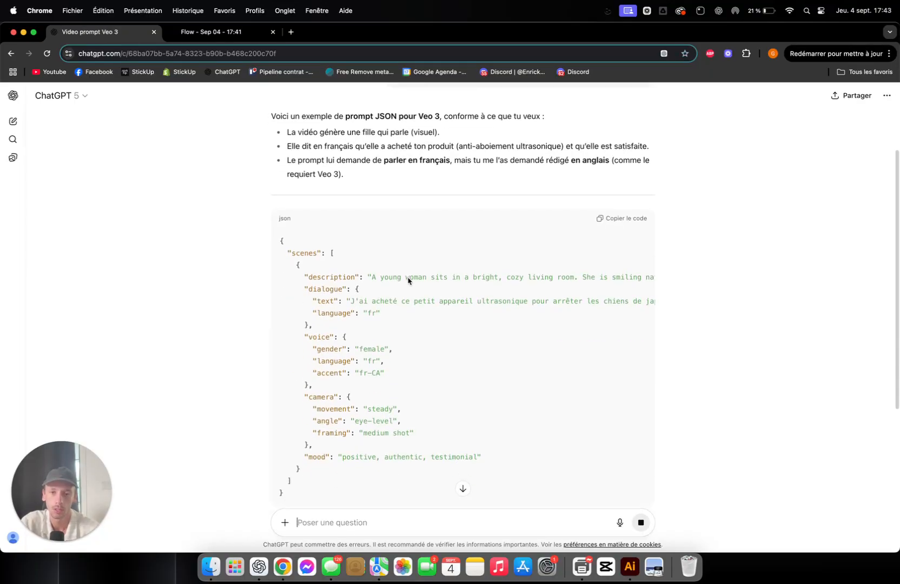
{"action": "scroll", "coordinate": [400, 295], "scroll_direction": "down", "scroll_amount": 2}
{"action": "scroll", "coordinate": [343, 524], "scroll_direction": "down", "scroll_amount": 3}
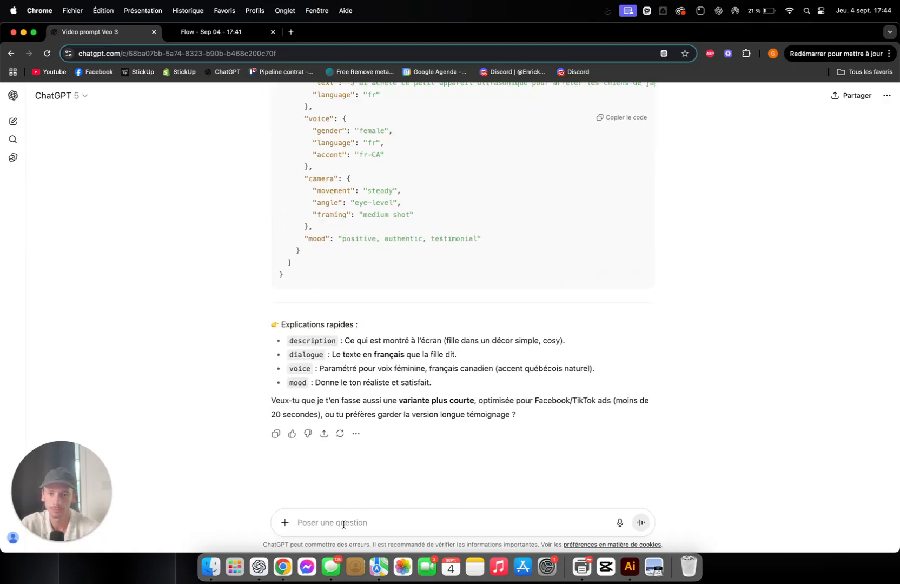
{"action": "type", "text": "oub"}
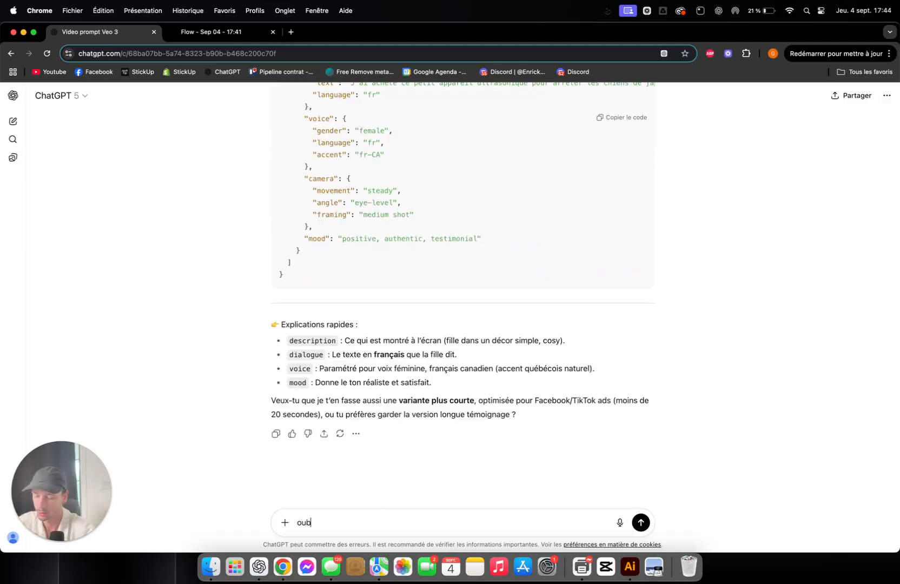
{"action": "type", "text": "lie pas que v"}
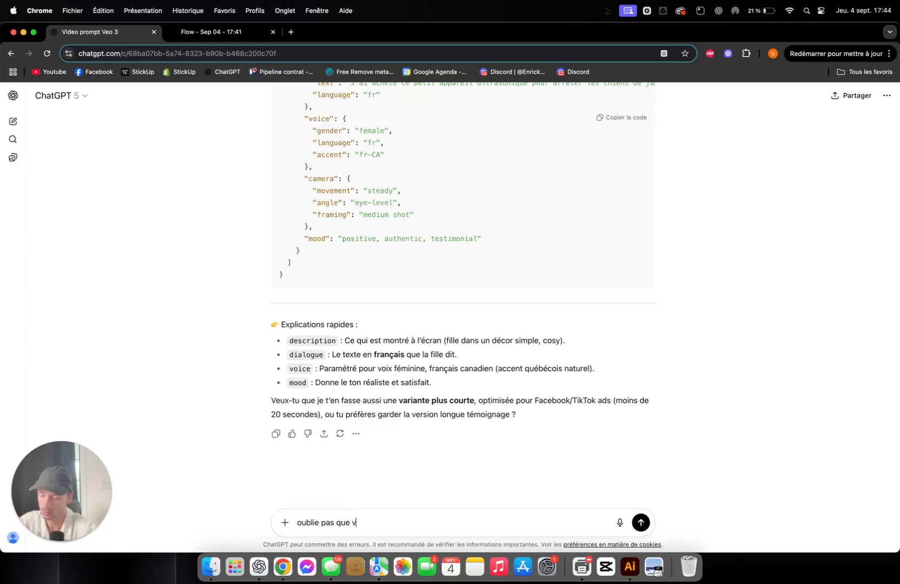
{"action": "type", "text": "eo fait seulement de"}
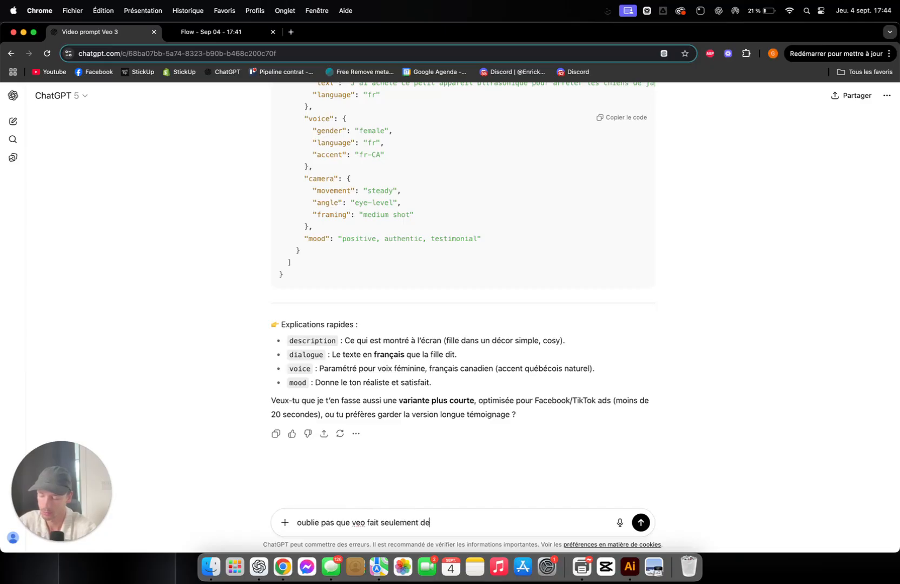
{"action": "type", "text": "s clip de "}
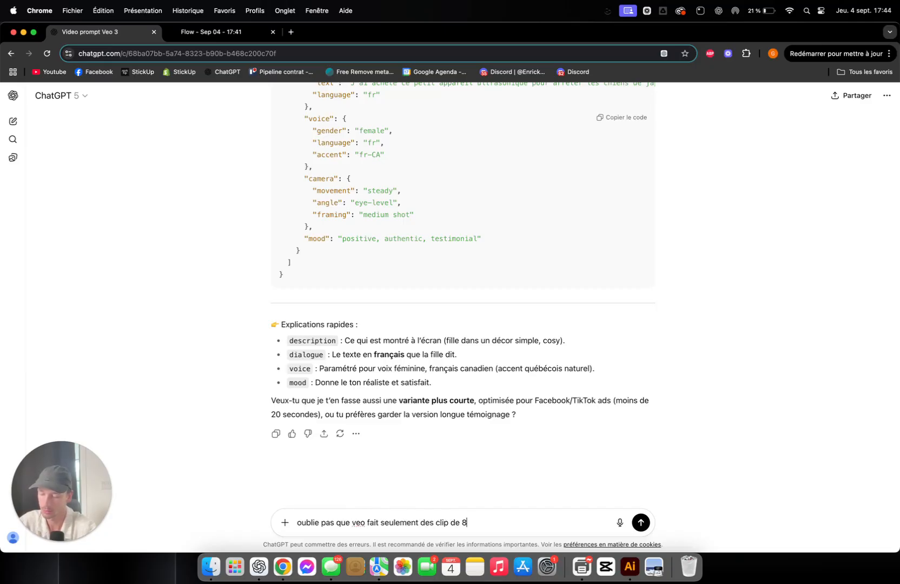
{"action": "type", "text": "8 seconds"}
{"action": "key", "text": "Return"}
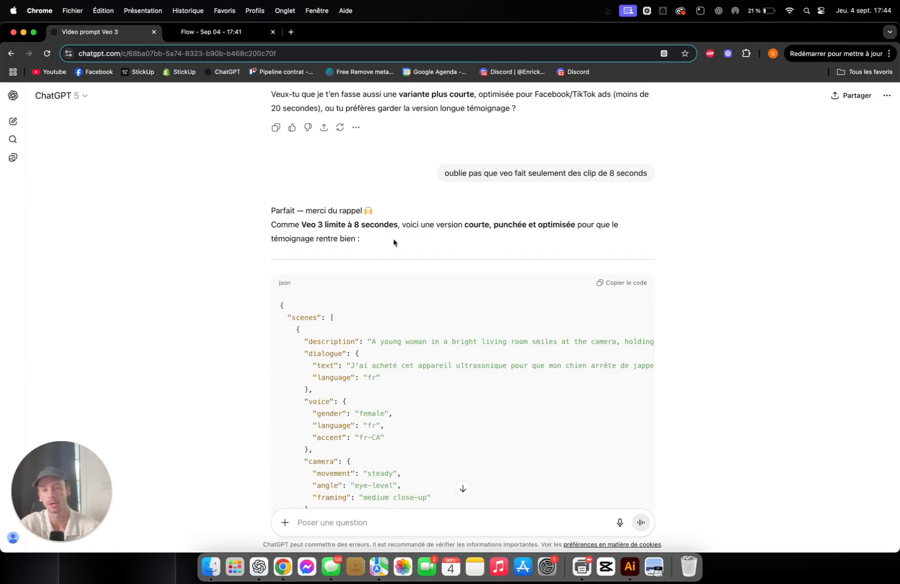
Step: Copy the English scene description from the non-JSON ChatGPT answer into the text-to-video prompt of the Flow project
{"action": "scroll", "coordinate": [498, 332], "scroll_direction": "right", "scroll_amount": 3}
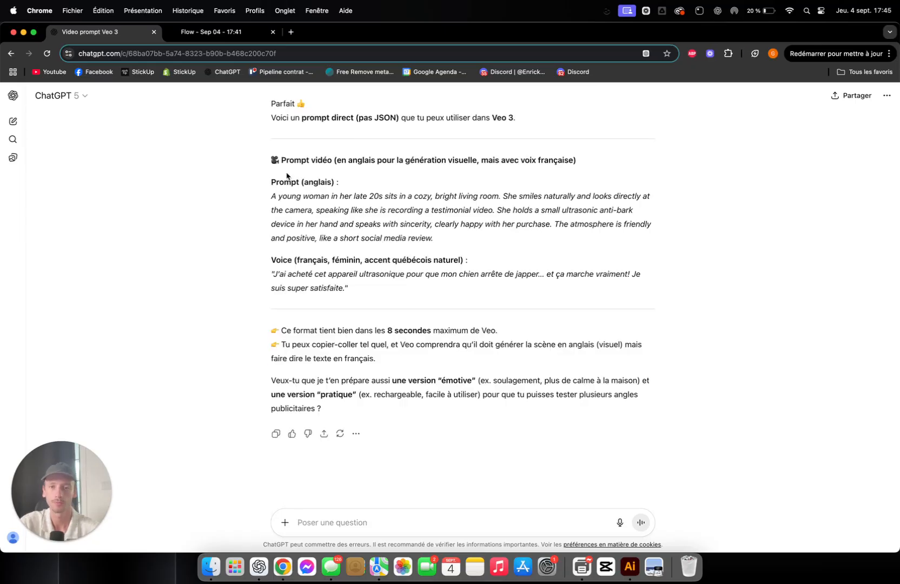
{"action": "scroll", "coordinate": [400, 177], "scroll_direction": "up", "scroll_amount": 1}
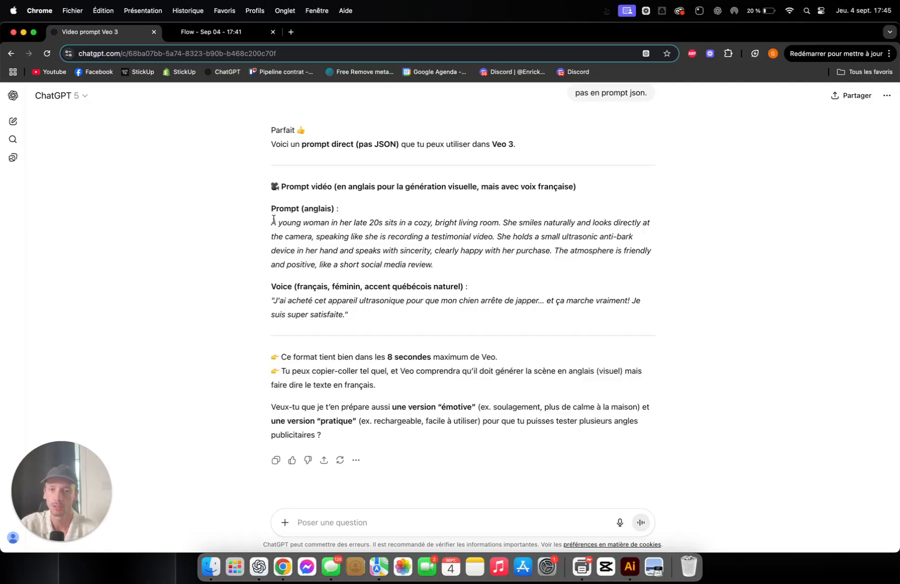
{"action": "left_click_drag", "start_coordinate": [269, 224], "coordinate": [441, 264]}
{"action": "key", "text": "super+c"}
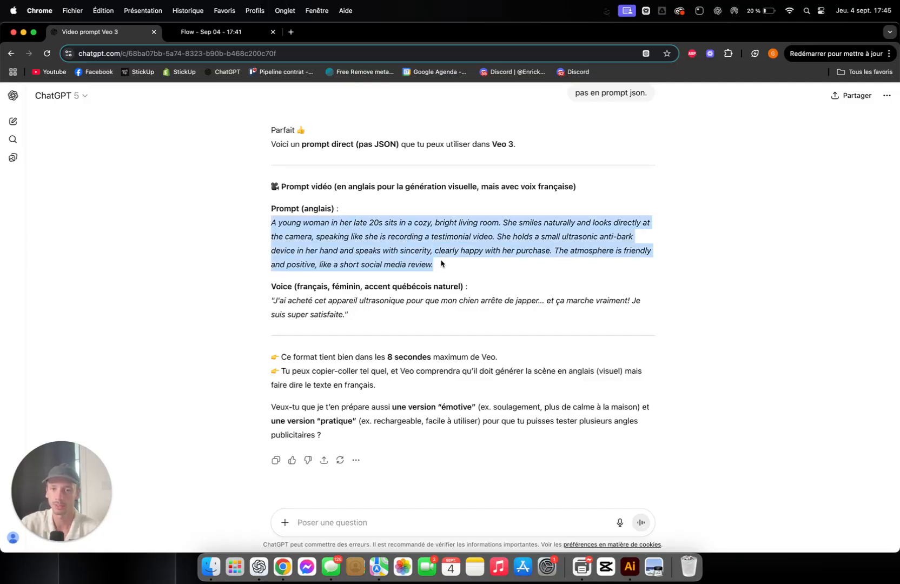
{"action": "left_click", "coordinate": [219, 32]}
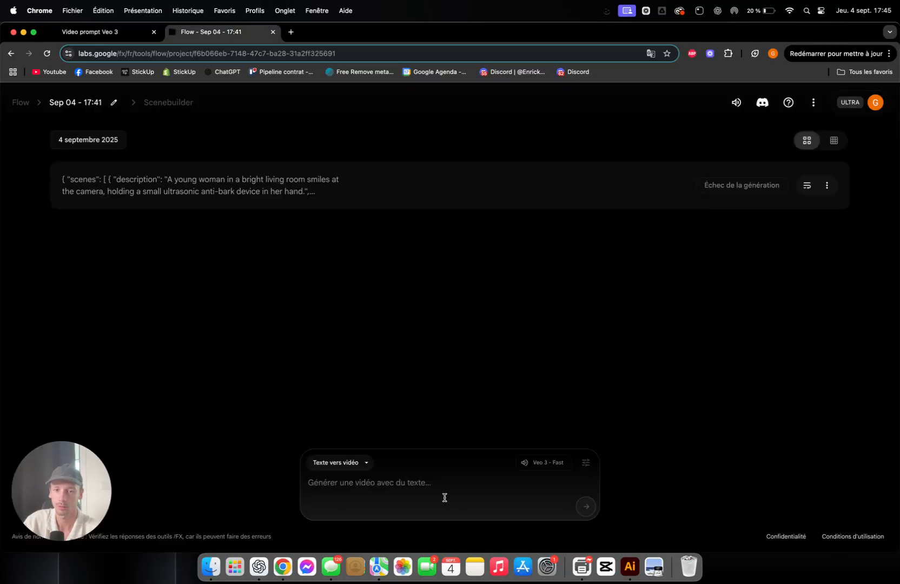
{"action": "key", "text": "super+v"}
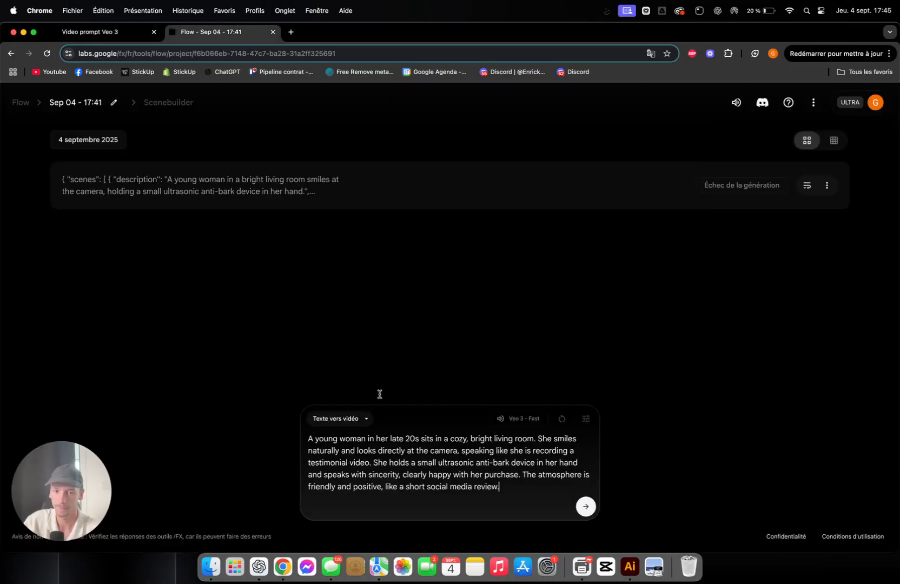
Step: Append "she says witbh a quebecois accent :" and ChatGPT's French voice line to the Flow prompt, and start generating the testimonial video
{"action": "left_click", "coordinate": [108, 32]}
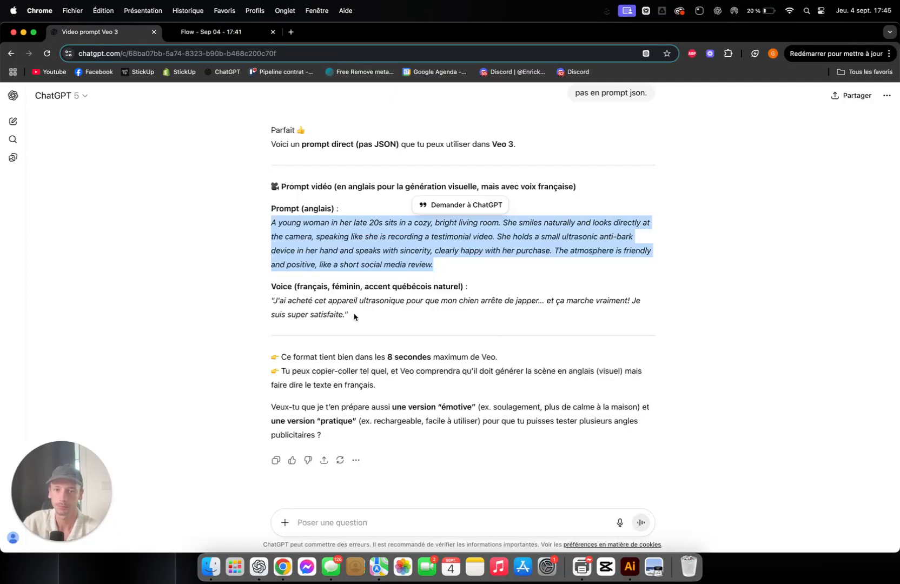
{"action": "left_click_drag", "start_coordinate": [354, 316], "coordinate": [266, 304]}
{"action": "key", "text": "super+c"}
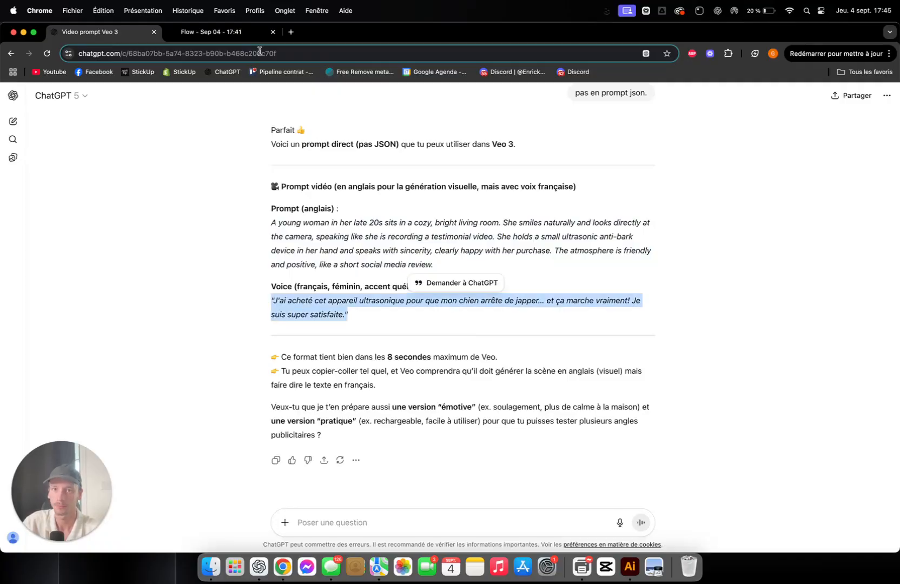
{"action": "left_click", "coordinate": [211, 32]}
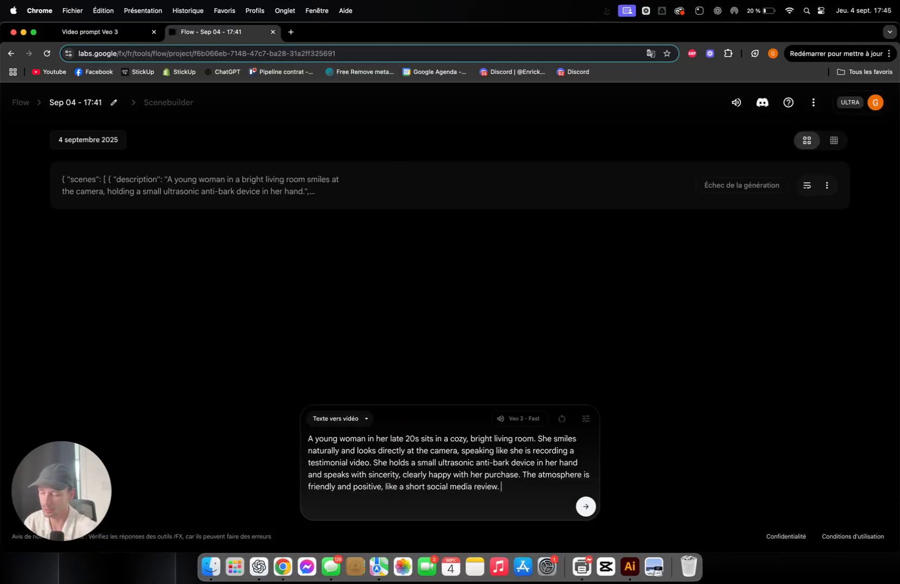
{"action": "type", "text": "she says "}
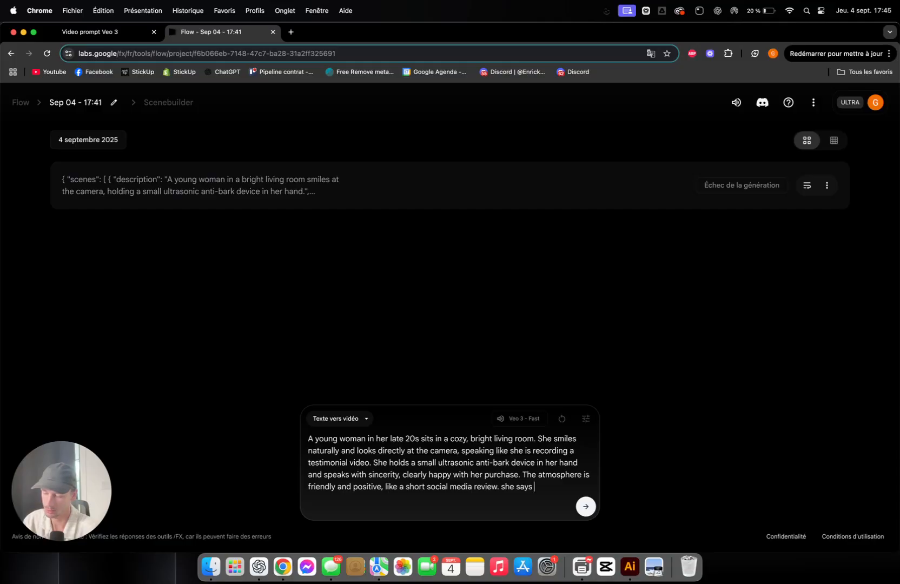
{"action": "type", "text": "witbh a quebecois accent"}
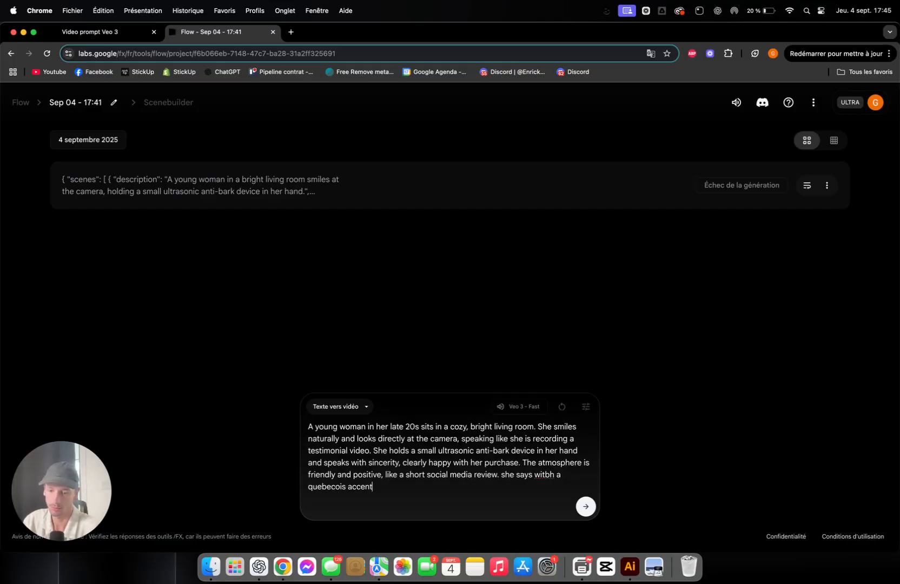
{"action": "type", "text": " :"}
{"action": "key", "text": "super+v"}
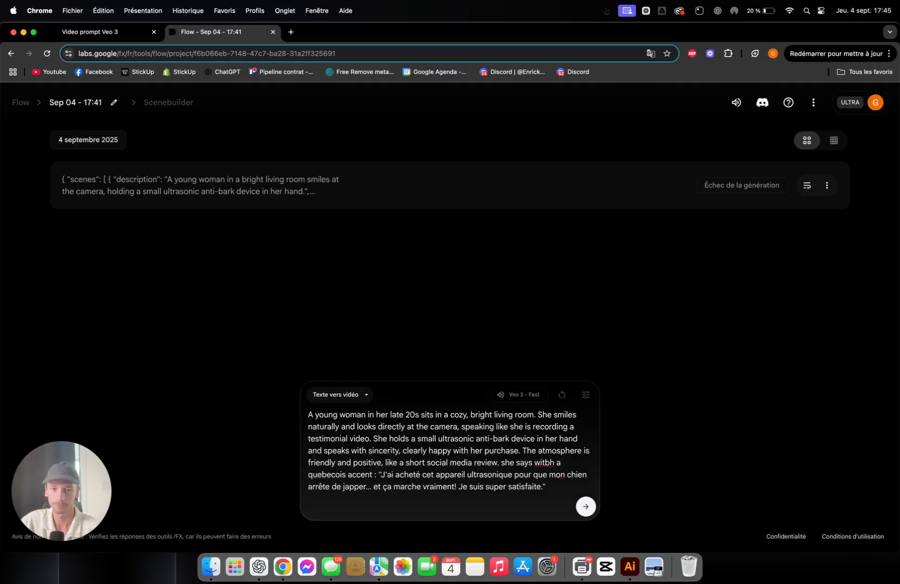
{"action": "left_click", "coordinate": [584, 506]}
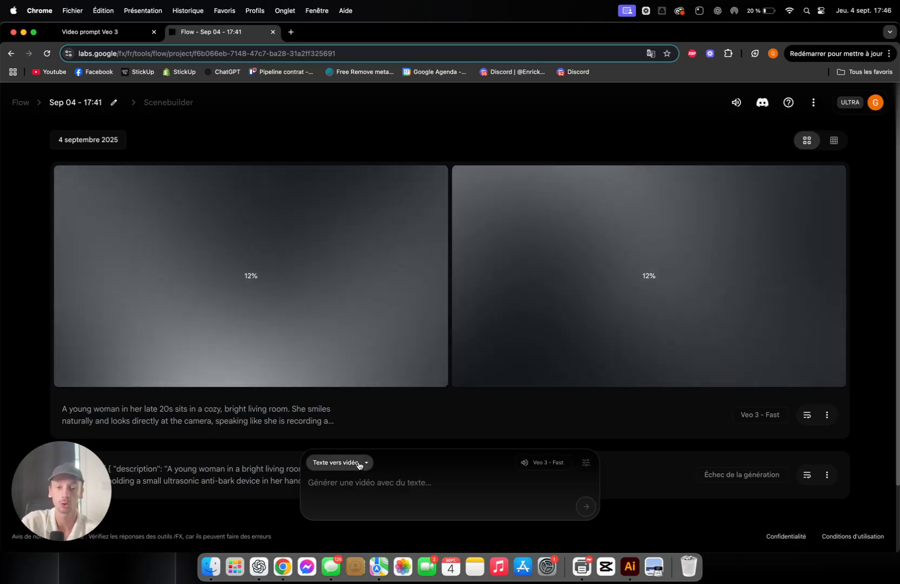
Step: Switch the generation mode to "Images vers vidéo" and add the blue product bottle picture as the starting image
{"action": "left_click", "coordinate": [358, 464]}
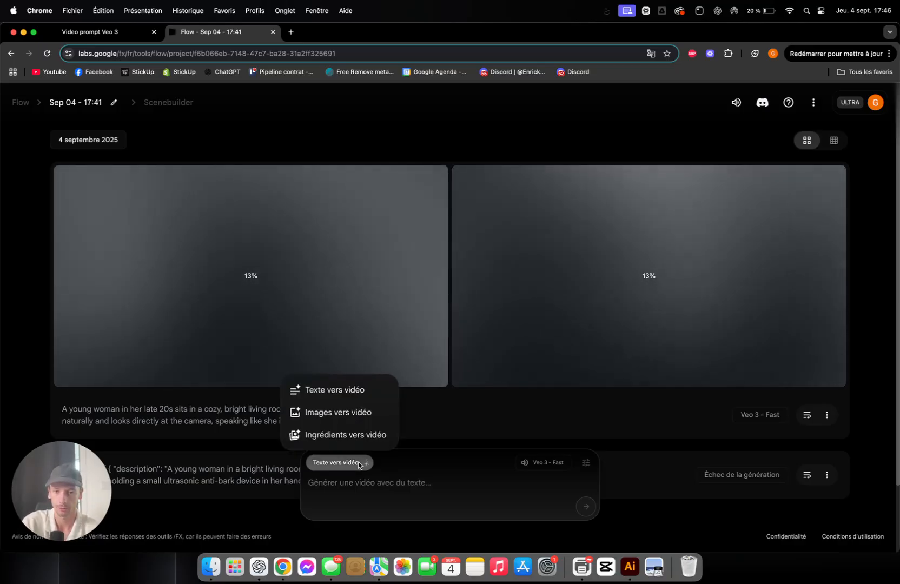
{"action": "left_click", "coordinate": [368, 411]}
{"action": "mouse_move", "coordinate": [320, 507]}
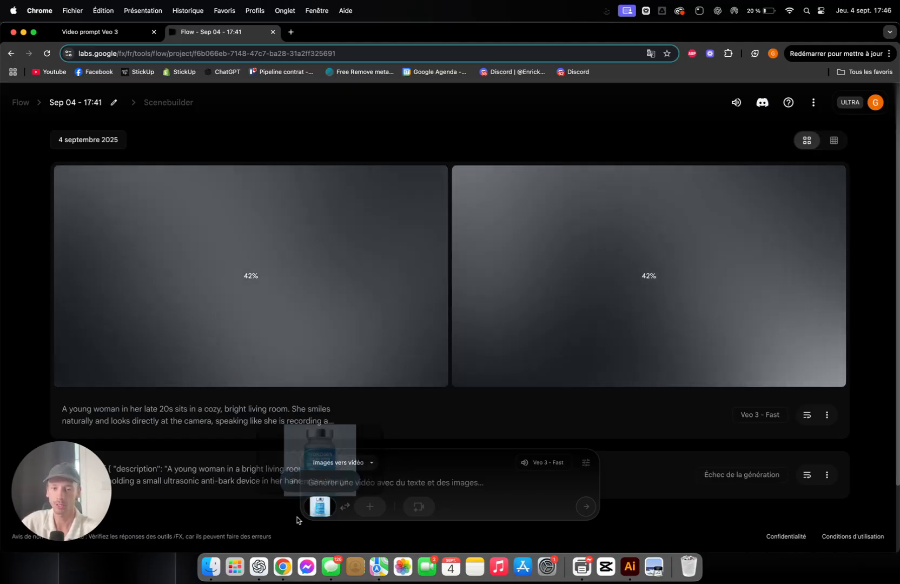
Step: Generate a video from the bottle image with the prompt "video ads water splashing behind and the lid open and small round white tabs come out of it"
{"action": "left_click", "coordinate": [356, 485]}
{"action": "type", "text": "video ad"}
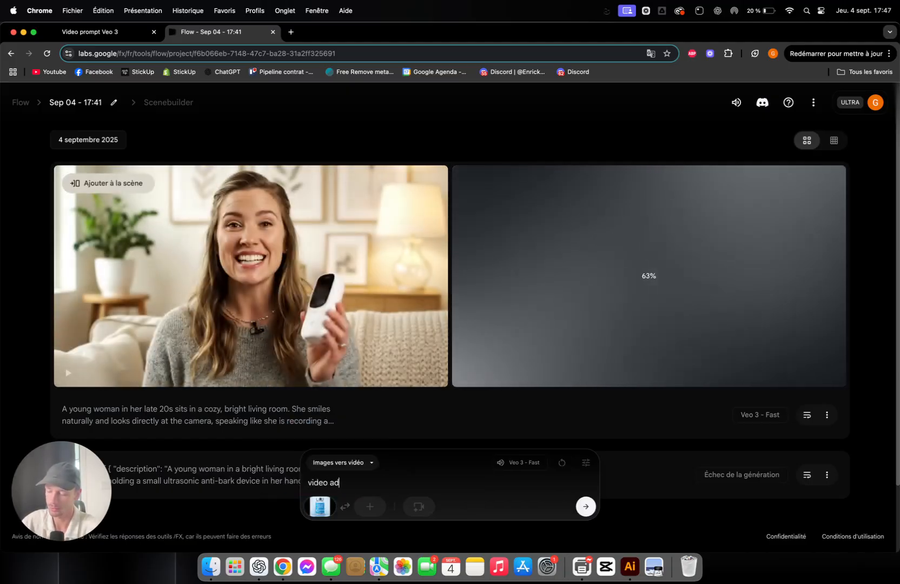
{"action": "type", "text": "s water sp"}
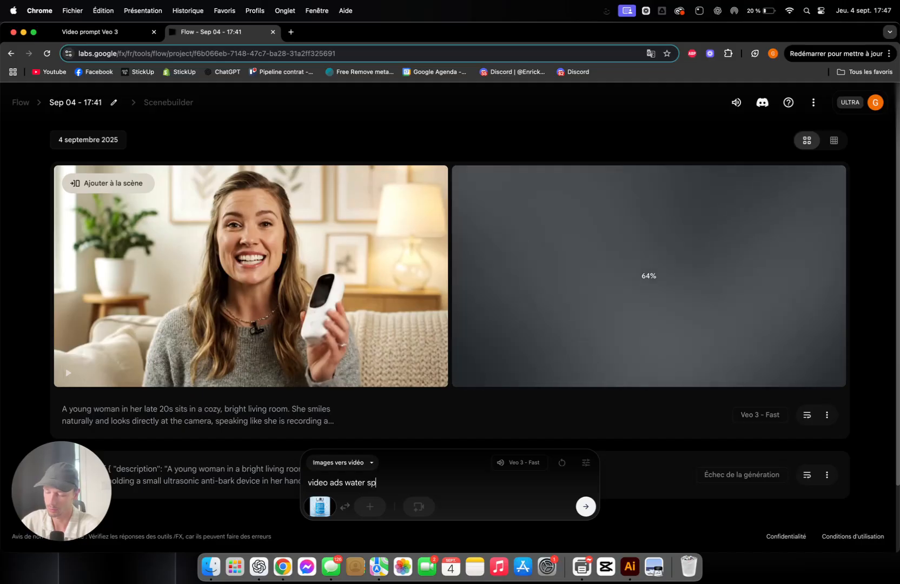
{"action": "type", "text": "lashing be"}
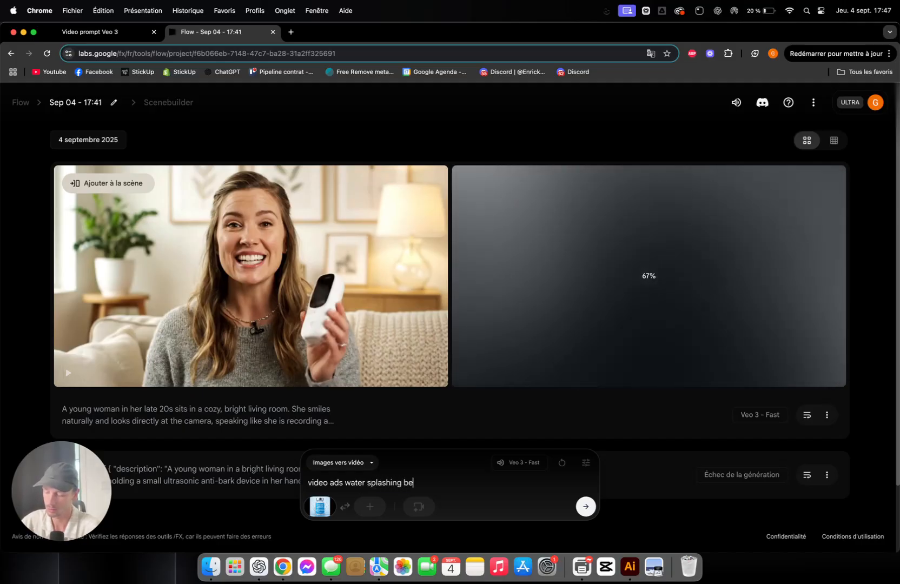
{"action": "type", "text": "hind "}
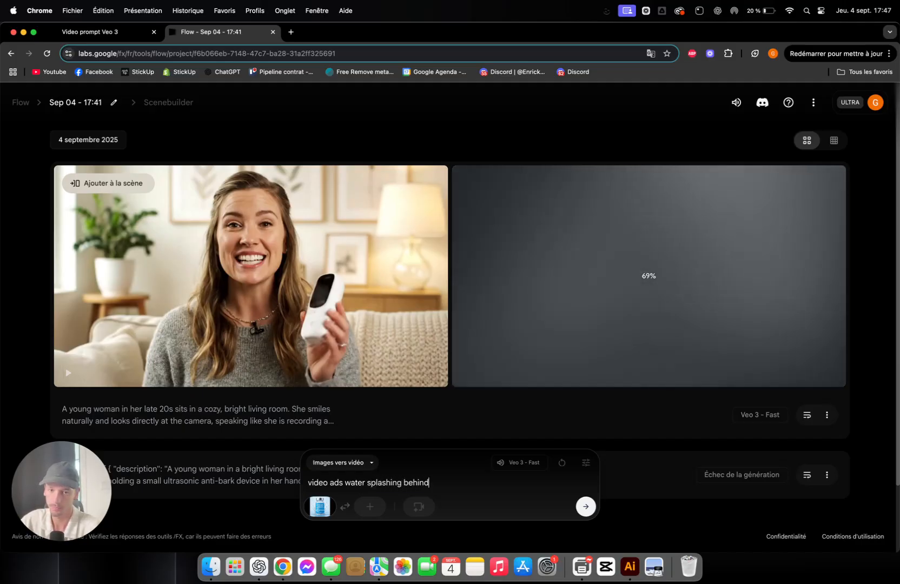
{"action": "type", "text": "and the l"}
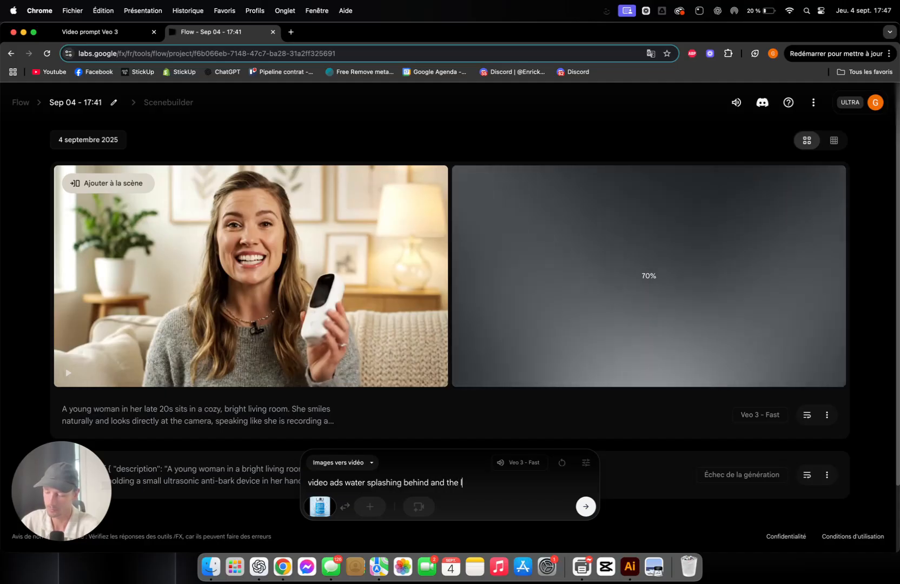
{"action": "type", "text": "id open "}
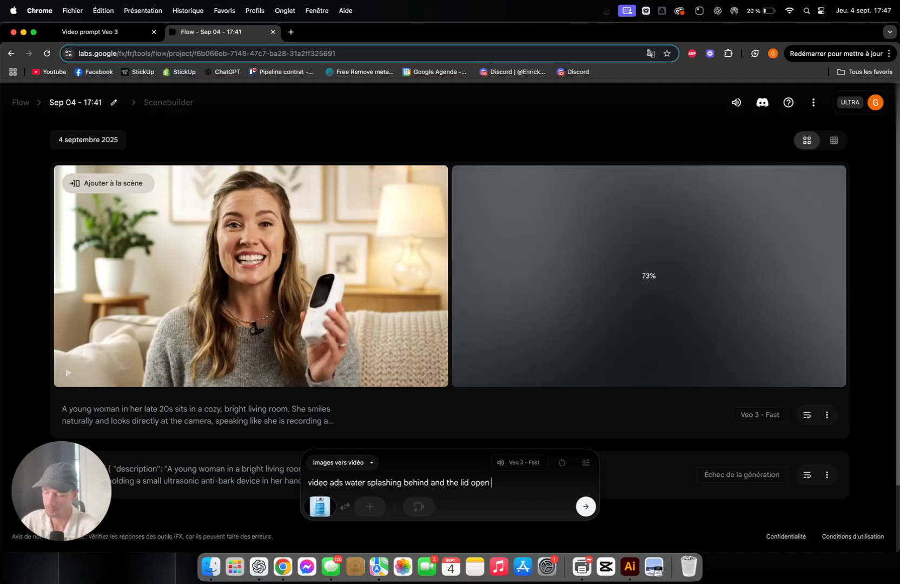
{"action": "type", "text": "and"}
{"action": "type", "text": "tab"}
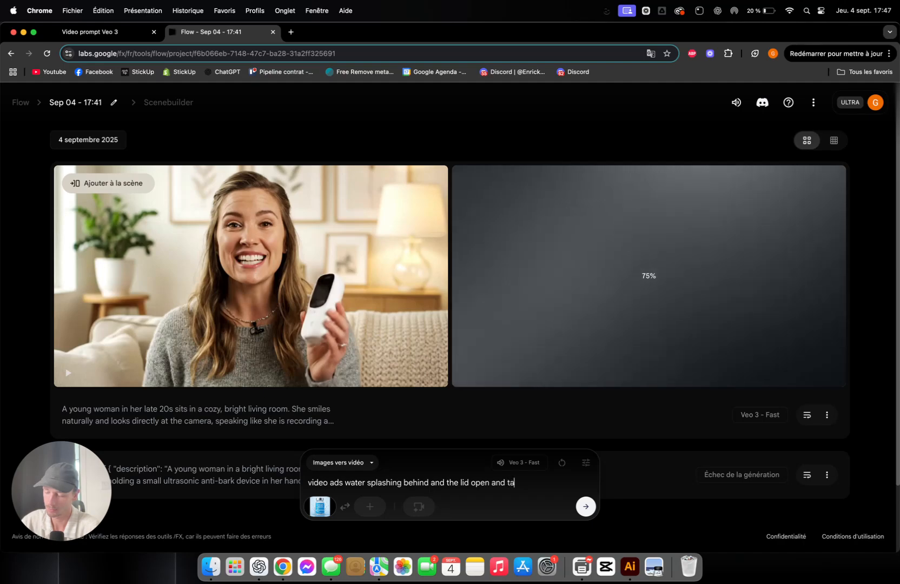
{"action": "key", "text": "BackSpace"}
{"action": "key", "text": "BackSpace"}
{"action": "key", "text": "BackSpace"}
{"action": "type", "text": "small round"}
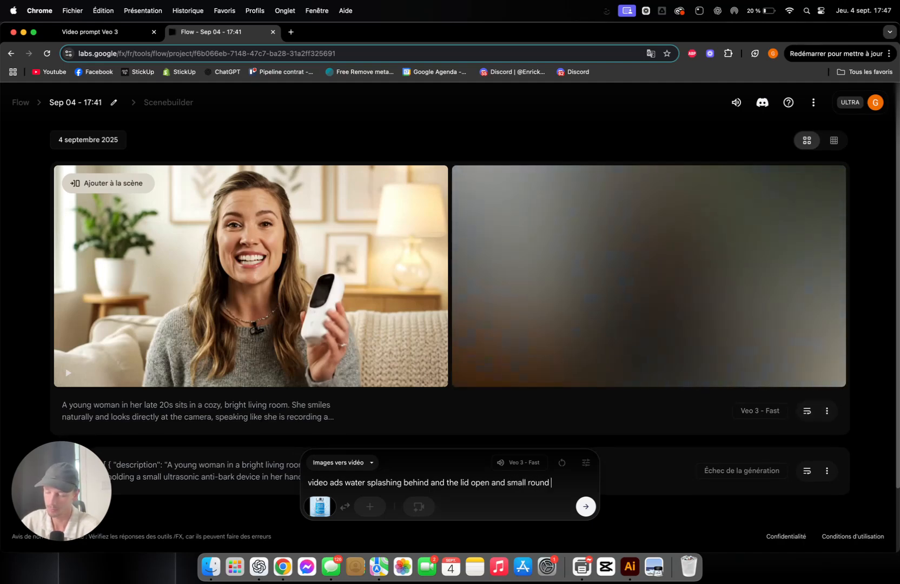
{"action": "type", "text": " white "}
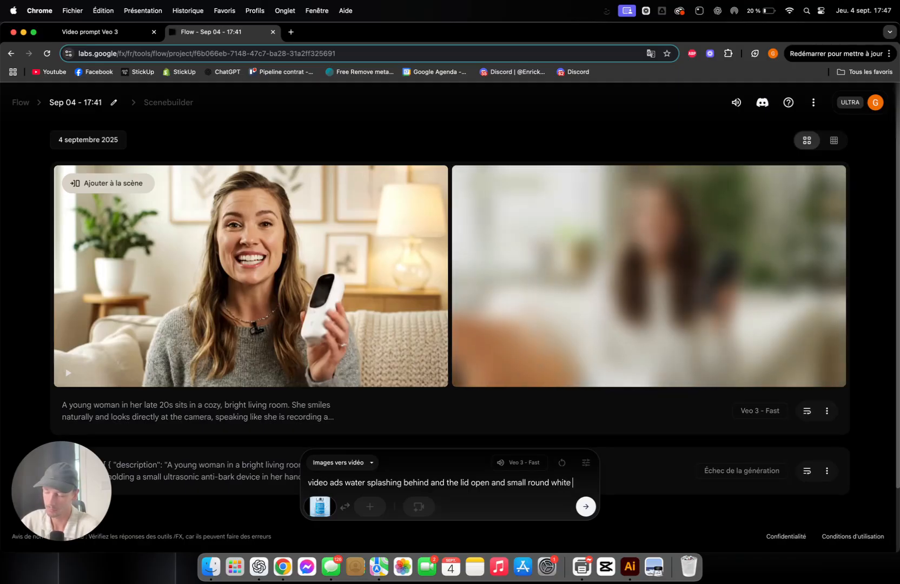
{"action": "type", "text": "tabs come out of it"}
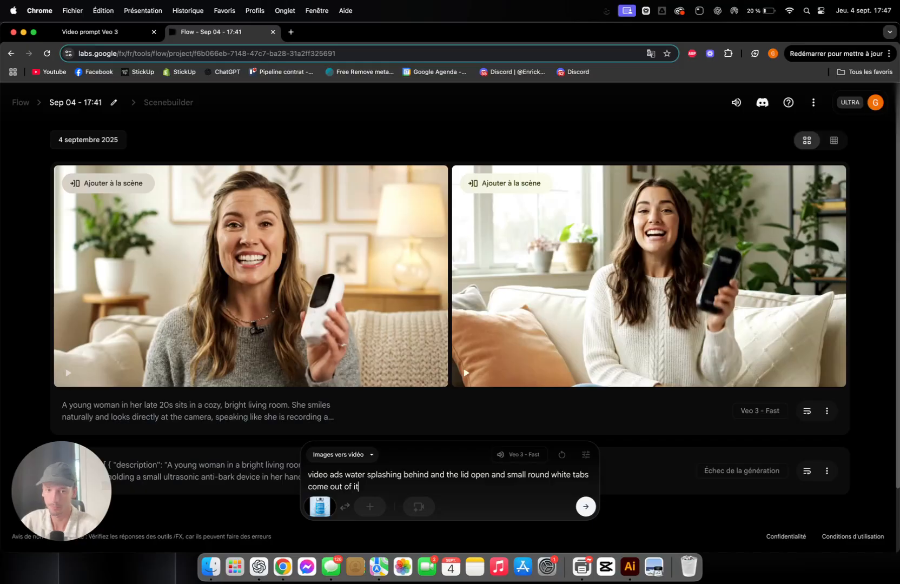
{"action": "left_click", "coordinate": [586, 507]}
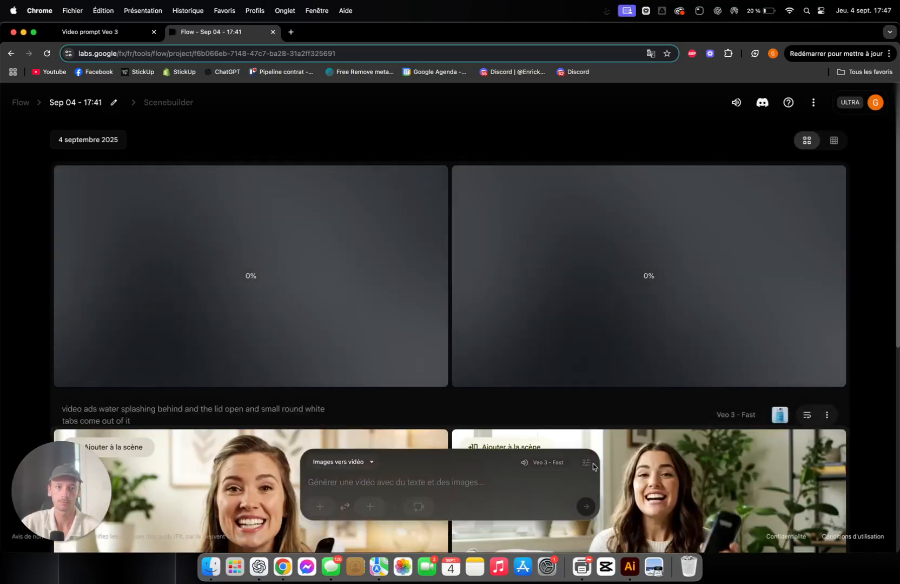
Step: Play both generated testimonial clips, recalling their prompt for inspection and clearing it from the prompt box
{"action": "scroll", "coordinate": [303, 260], "scroll_direction": "down", "scroll_amount": 5}
{"action": "left_click", "coordinate": [260, 225]}
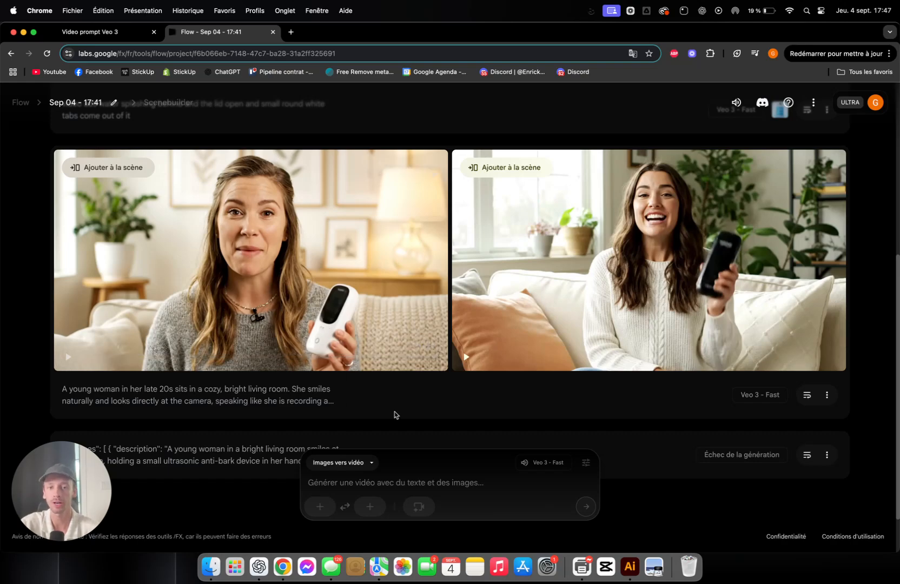
{"action": "left_click", "coordinate": [806, 395]}
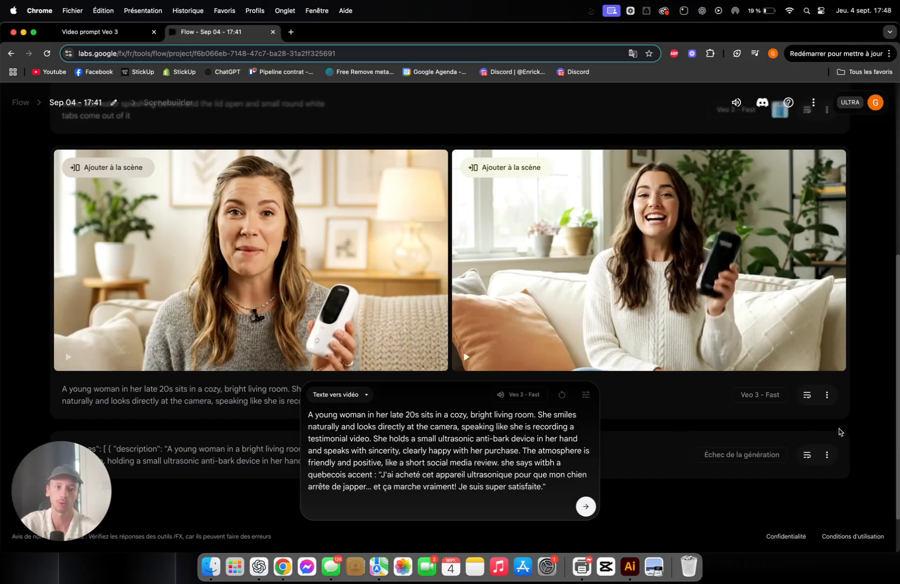
{"action": "mouse_move", "coordinate": [530, 275]}
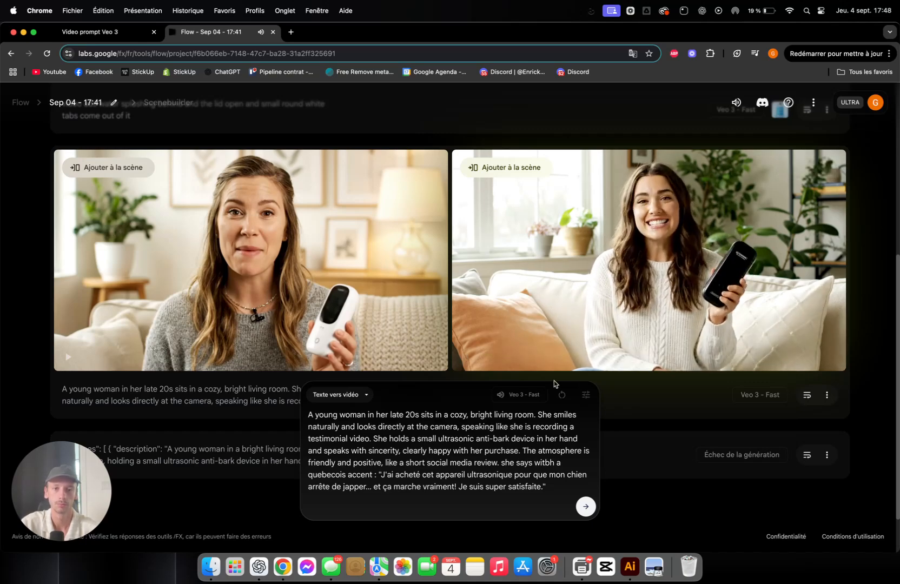
{"action": "left_click", "coordinate": [562, 394]}
{"action": "left_click", "coordinate": [520, 301]}
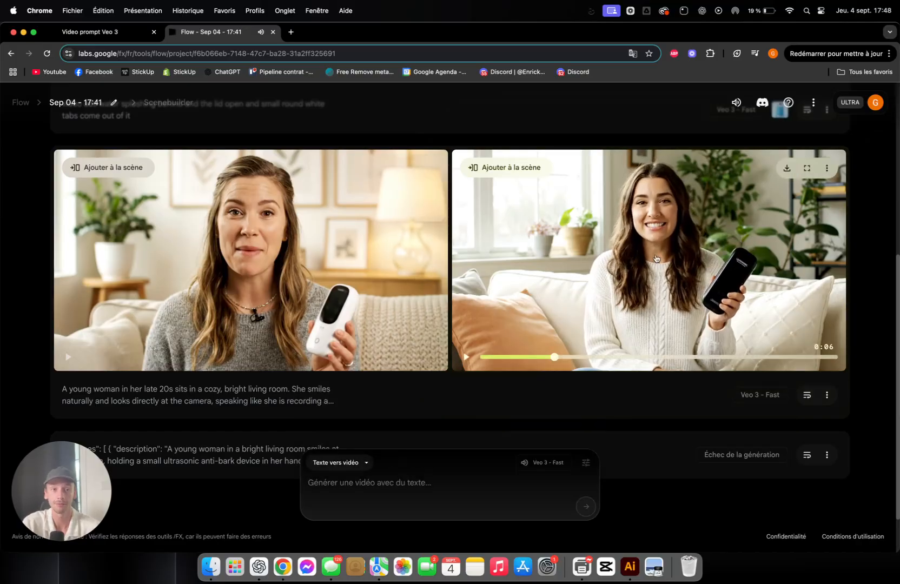
Step: Play both generated Hydrogen Tablets bottle clips and pause the second one as the tablets come out
{"action": "scroll", "coordinate": [646, 228], "scroll_direction": "up", "scroll_amount": 3}
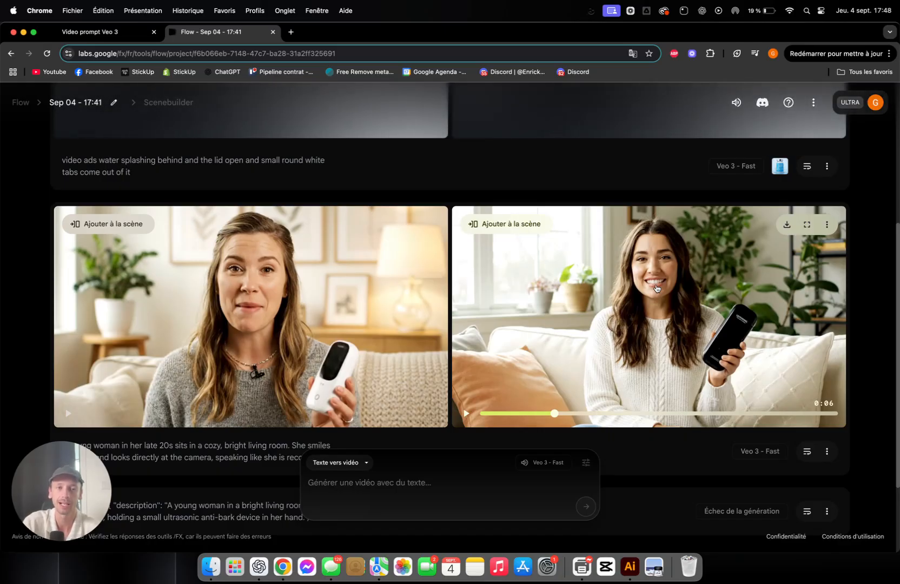
{"action": "scroll", "coordinate": [681, 306], "scroll_direction": "up", "scroll_amount": 1}
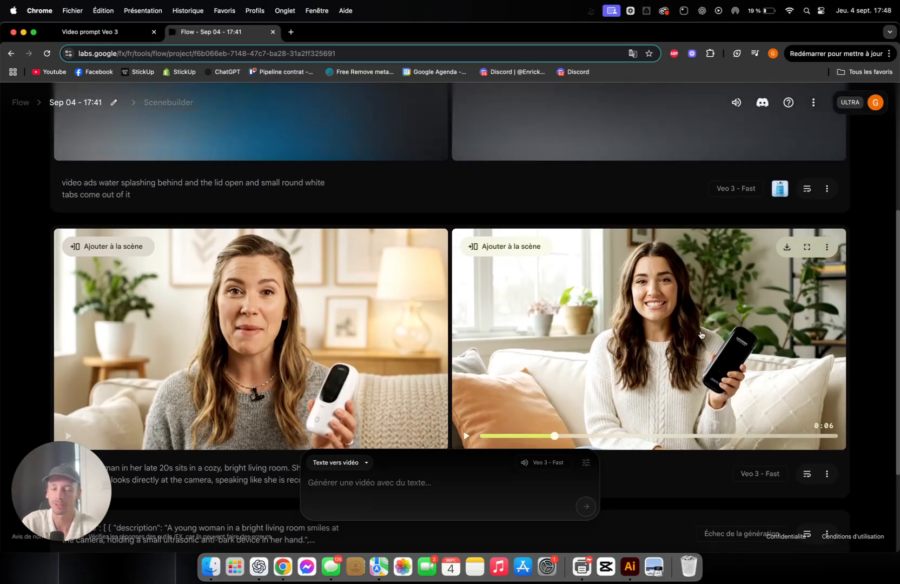
{"action": "scroll", "coordinate": [697, 335], "scroll_direction": "up", "scroll_amount": 5}
{"action": "scroll", "coordinate": [700, 335], "scroll_direction": "down", "scroll_amount": 3}
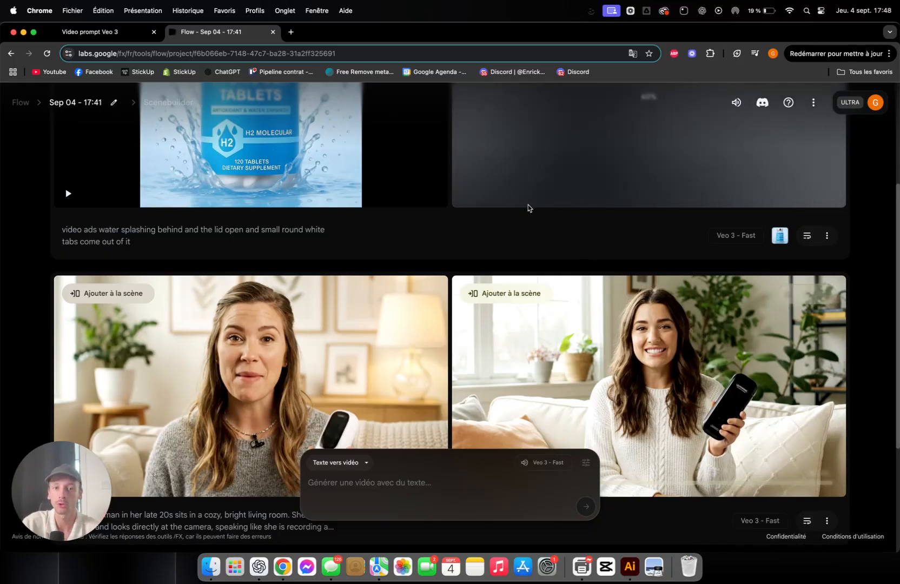
{"action": "scroll", "coordinate": [528, 205], "scroll_direction": "up", "scroll_amount": 8}
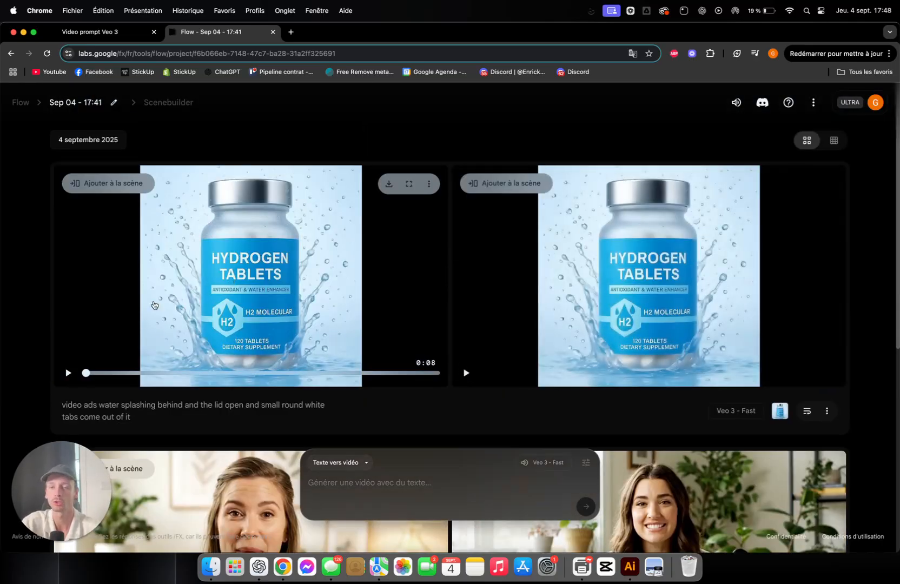
{"action": "left_click", "coordinate": [243, 296]}
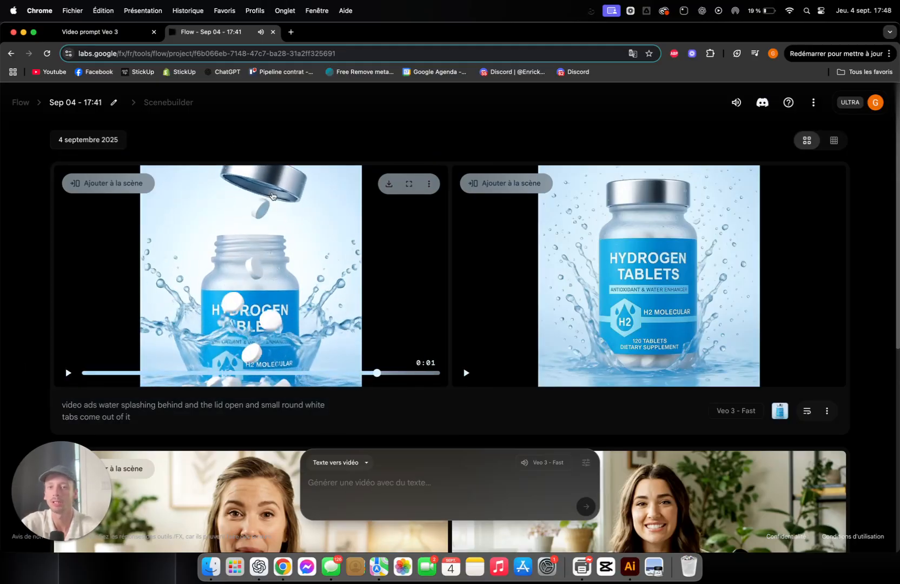
{"action": "left_click", "coordinate": [612, 292]}
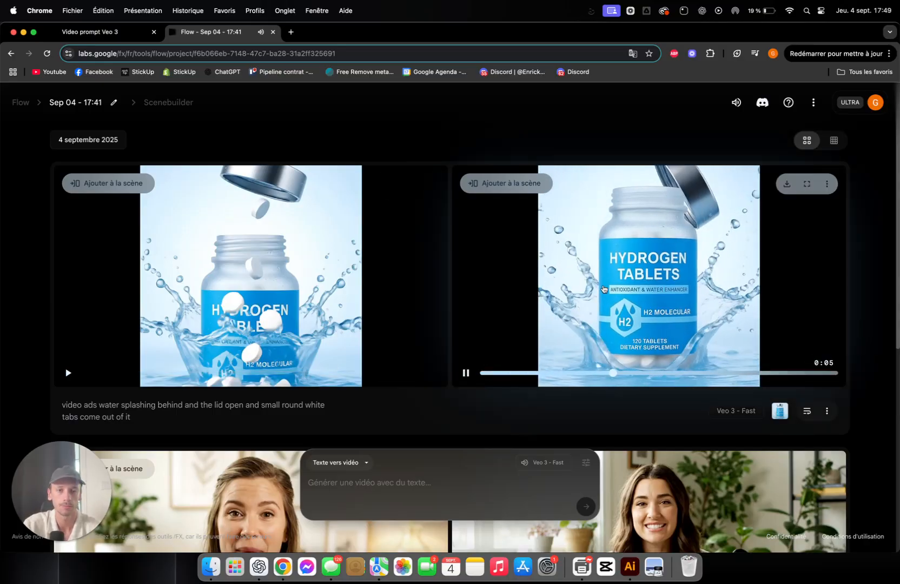
{"action": "left_click", "coordinate": [658, 232]}
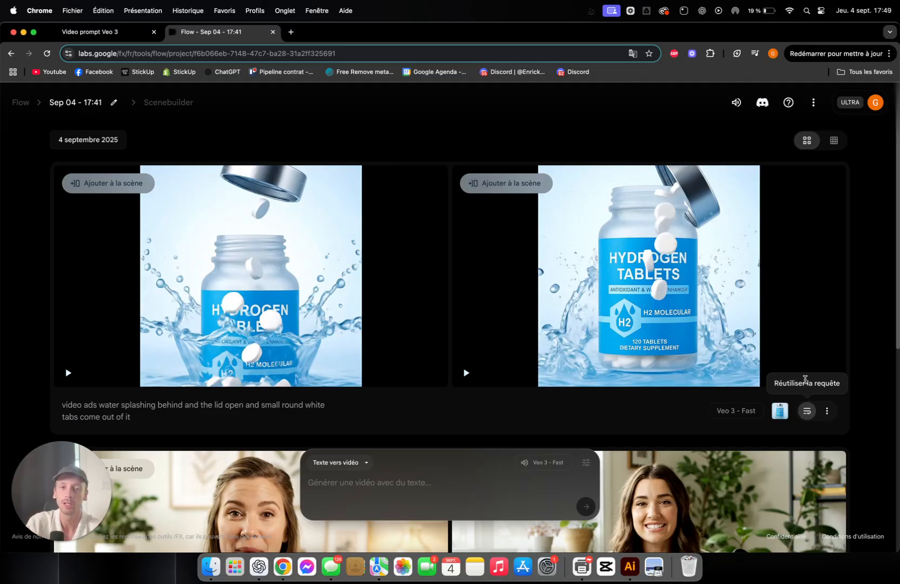
{"action": "scroll", "coordinate": [496, 315], "scroll_direction": "down", "scroll_amount": 1}
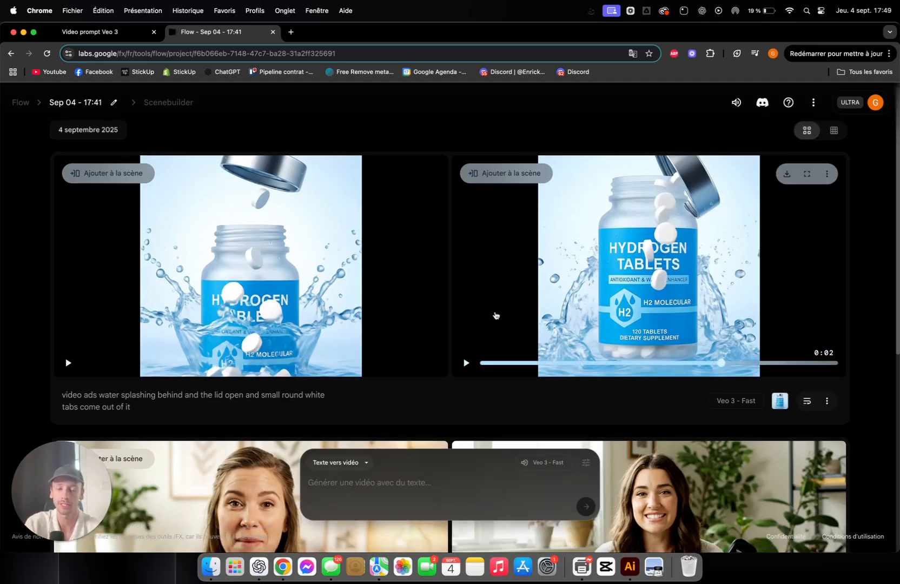
{"action": "scroll", "coordinate": [496, 315], "scroll_direction": "down", "scroll_amount": 5}
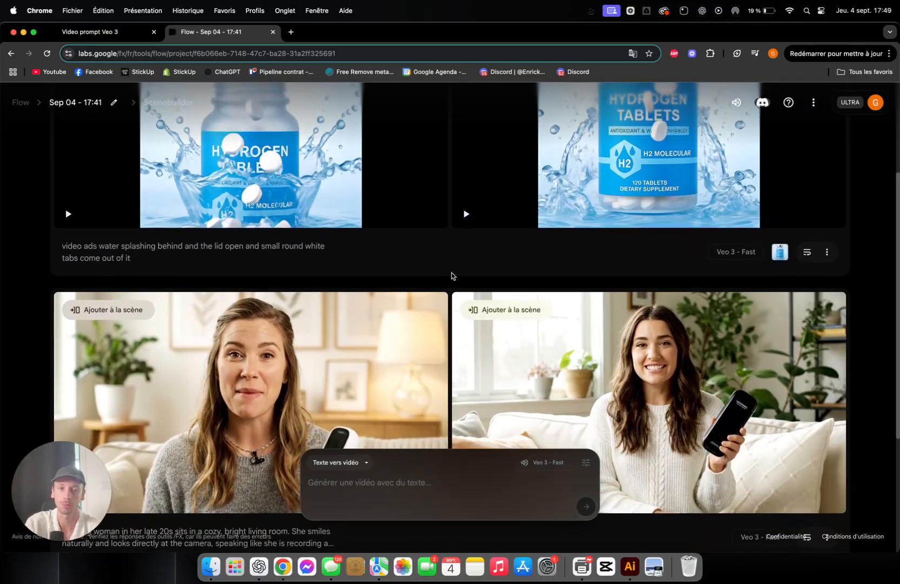
{"action": "scroll", "coordinate": [451, 276], "scroll_direction": "down", "scroll_amount": 2}
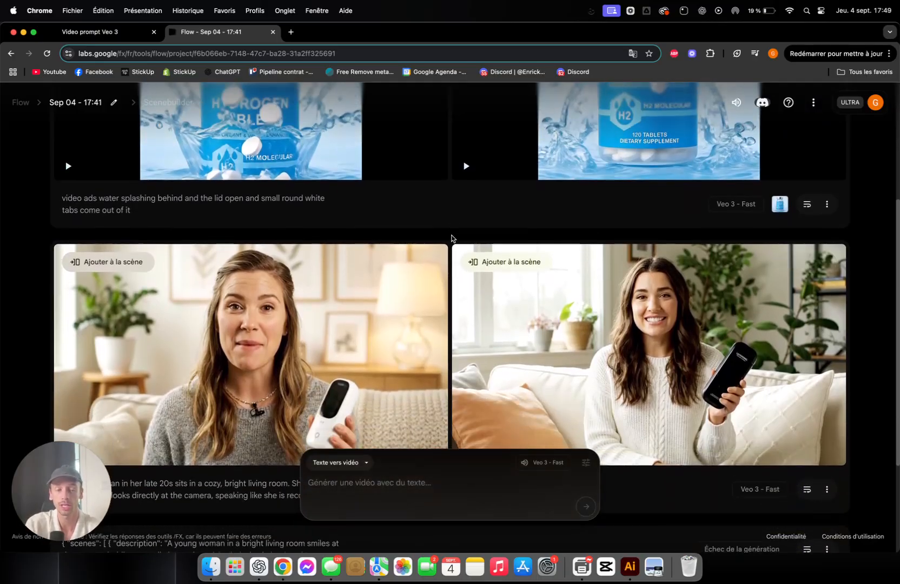